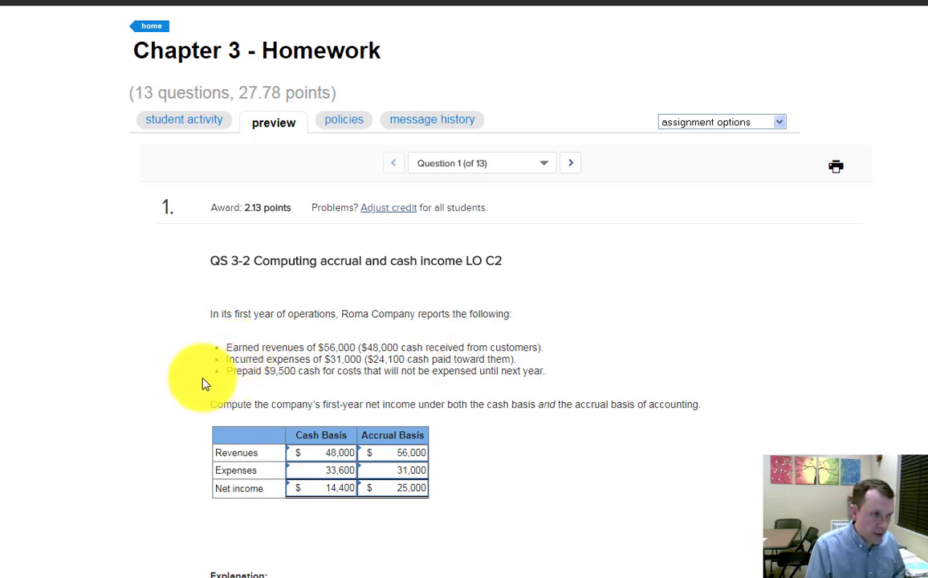
Step: Highlight Question 1's prepaid $9,500 bullet and answer table, then scroll to QS 3-5
{"action": "left_click_drag", "start_coordinate": [210, 372], "coordinate": [554, 375]}
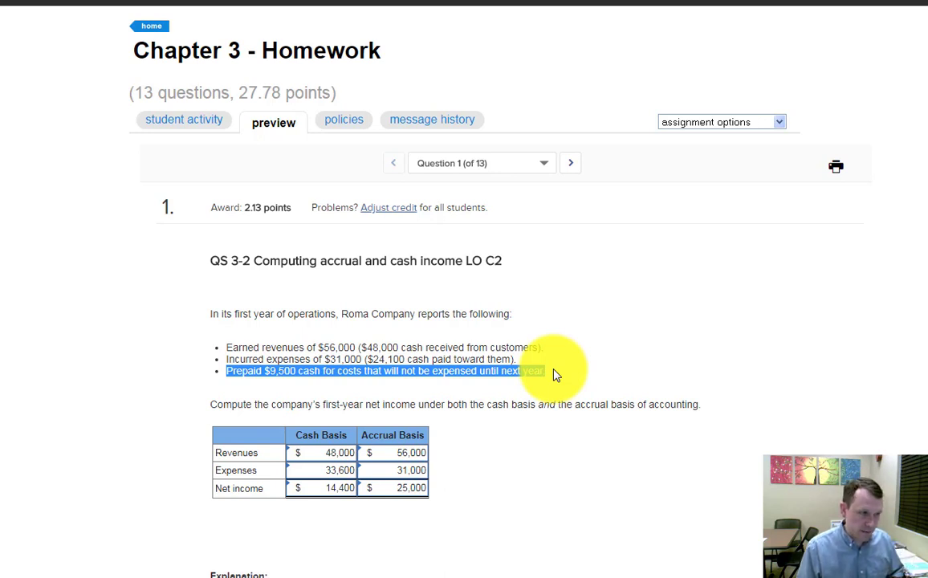
{"action": "left_click", "coordinate": [330, 469]}
{"action": "right_click", "coordinate": [341, 479]}
{"action": "left_click", "coordinate": [325, 472]}
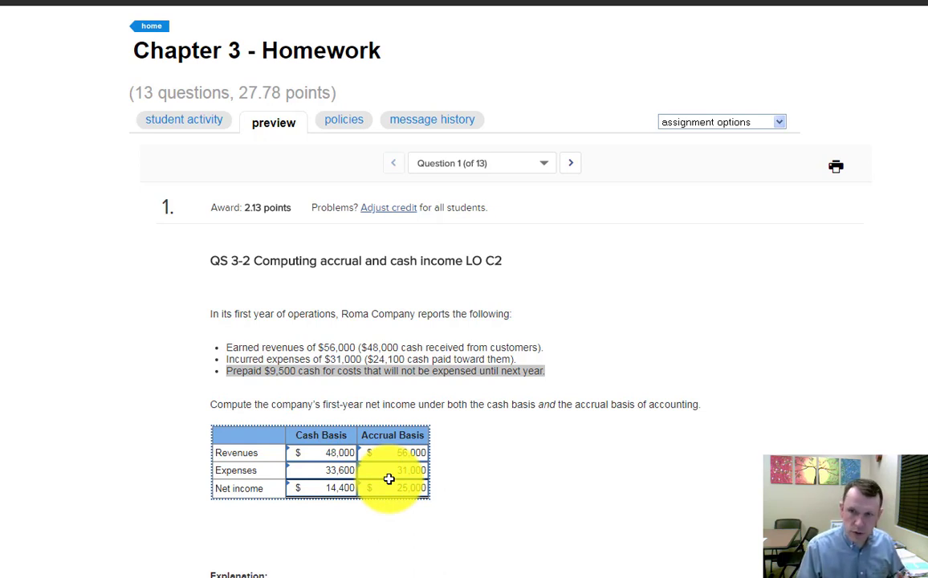
{"action": "left_click", "coordinate": [475, 480]}
{"action": "scroll", "coordinate": [475, 480], "scroll_direction": "down", "scroll_amount": 3}
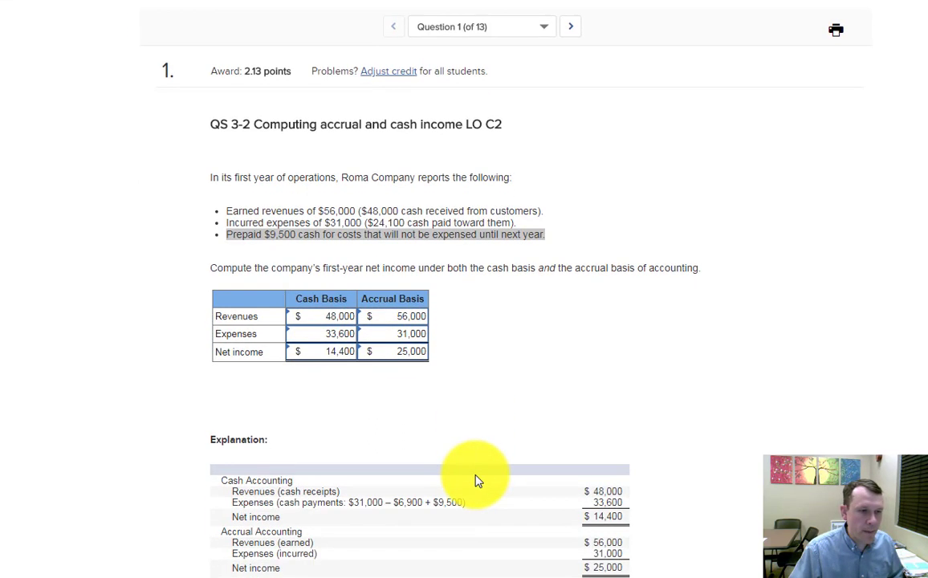
{"action": "scroll", "coordinate": [475, 480], "scroll_direction": "down", "scroll_amount": 3}
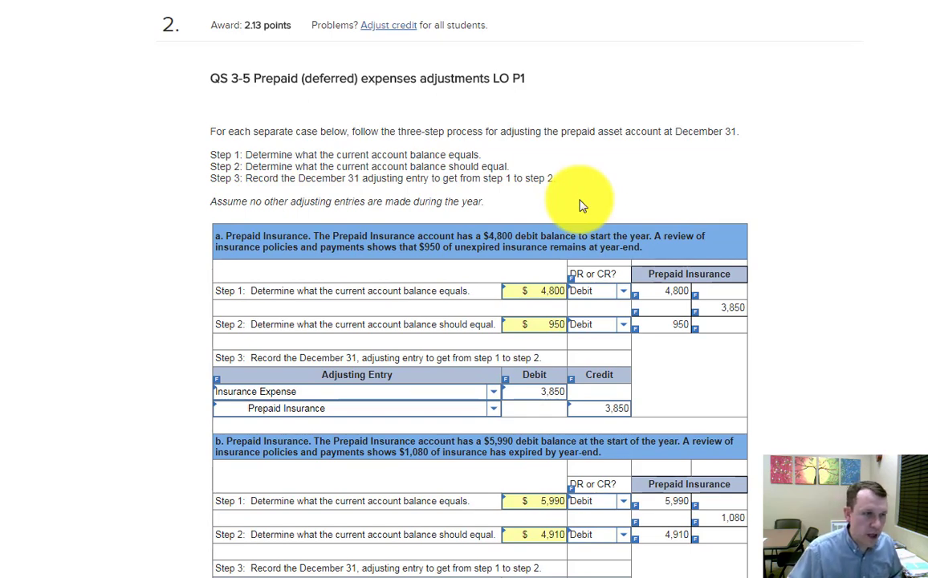
{"action": "mouse_move", "coordinate": [622, 276]}
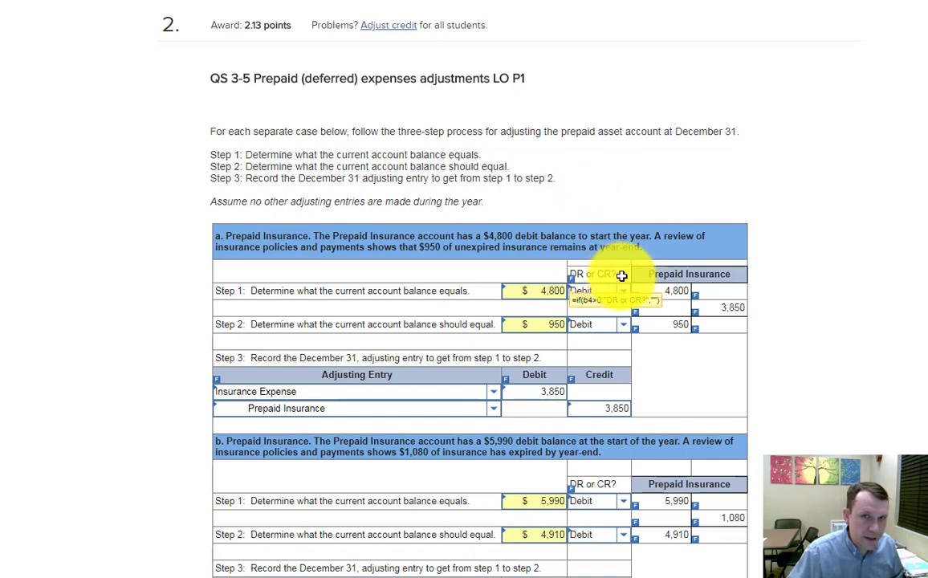
{"action": "left_click_drag", "start_coordinate": [622, 275], "coordinate": [570, 275]}
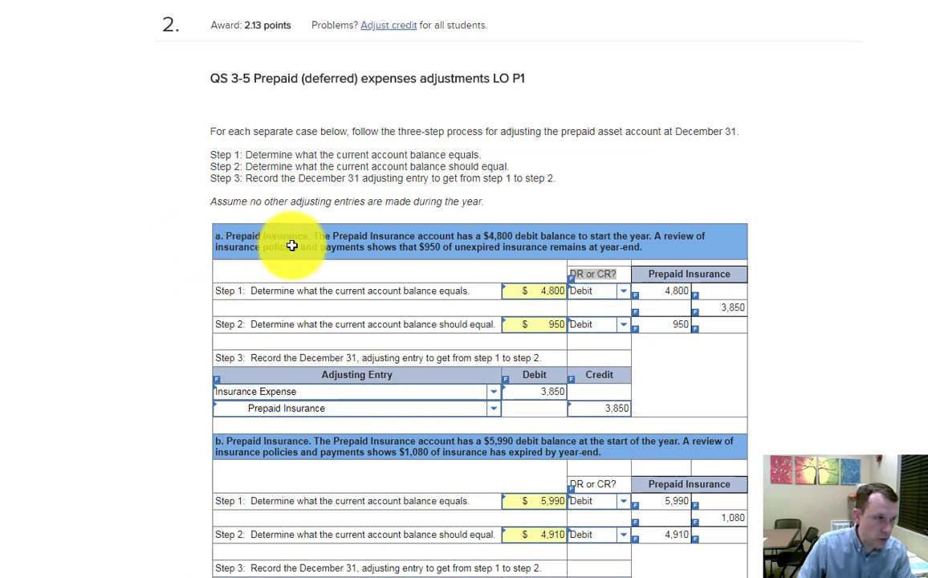
{"action": "left_click", "coordinate": [651, 248]}
{"action": "left_click_drag", "start_coordinate": [651, 248], "coordinate": [204, 233]}
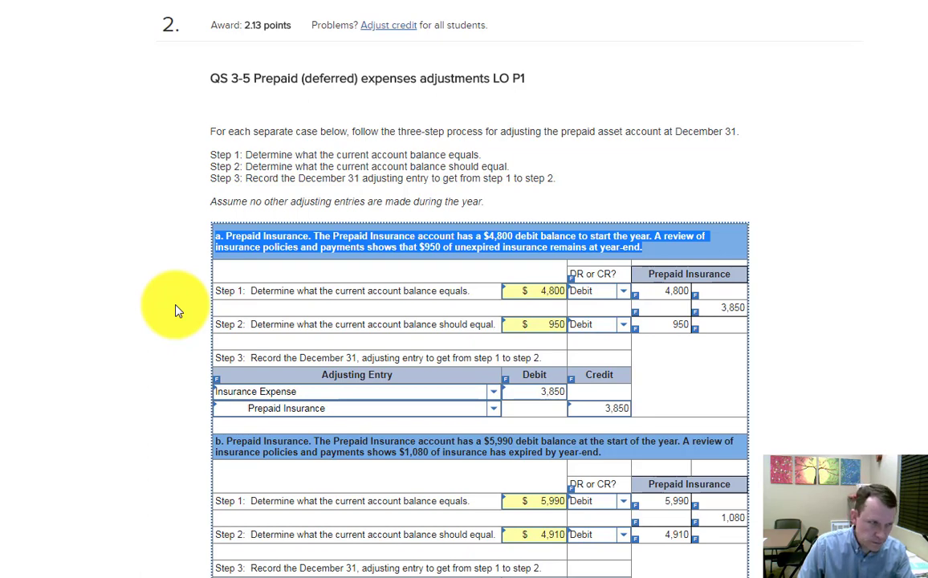
Step: Highlight part a's 950 ending balance and 3,850 Insurance Expense debit, then scroll to parts b and c
{"action": "left_click", "coordinate": [529, 325]}
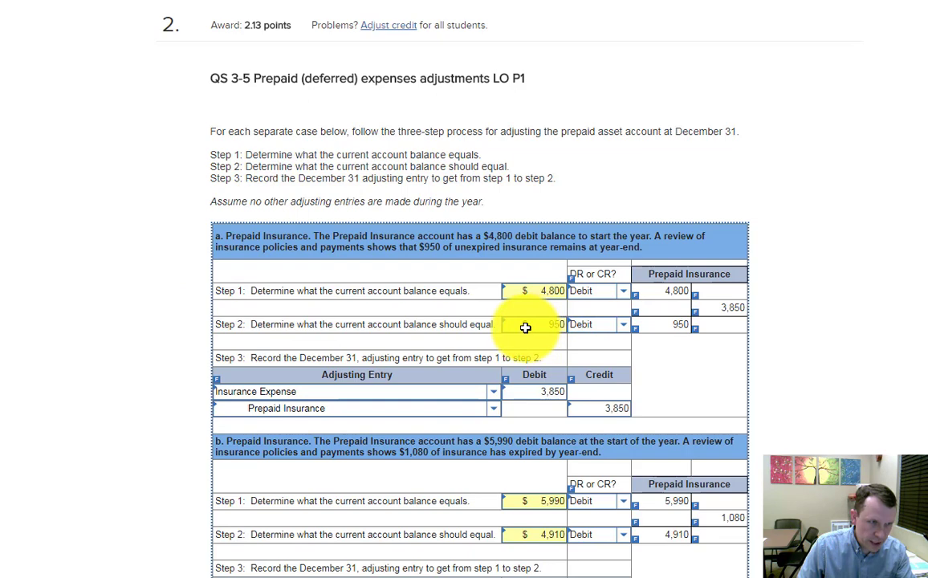
{"action": "left_click_drag", "start_coordinate": [525, 327], "coordinate": [565, 325]}
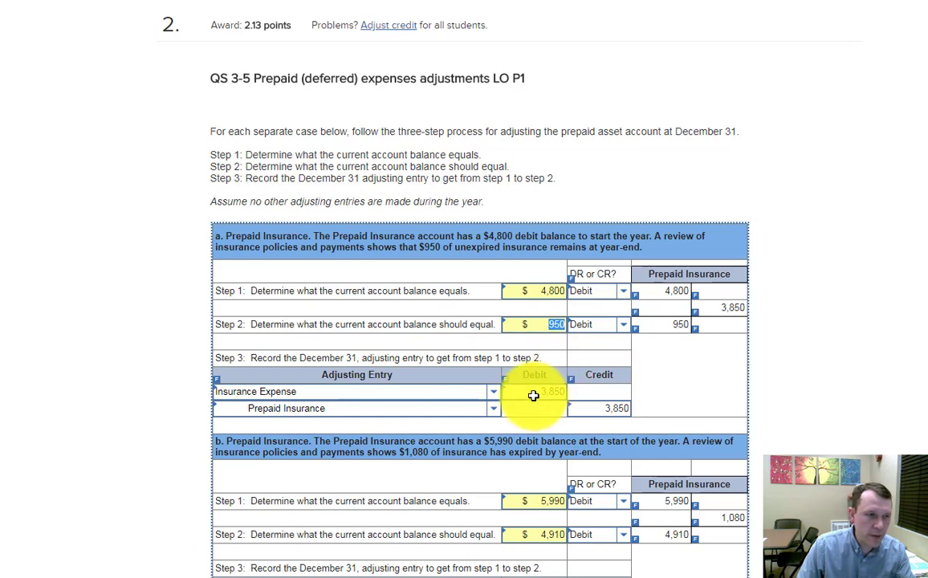
{"action": "left_click_drag", "start_coordinate": [535, 391], "coordinate": [568, 393]}
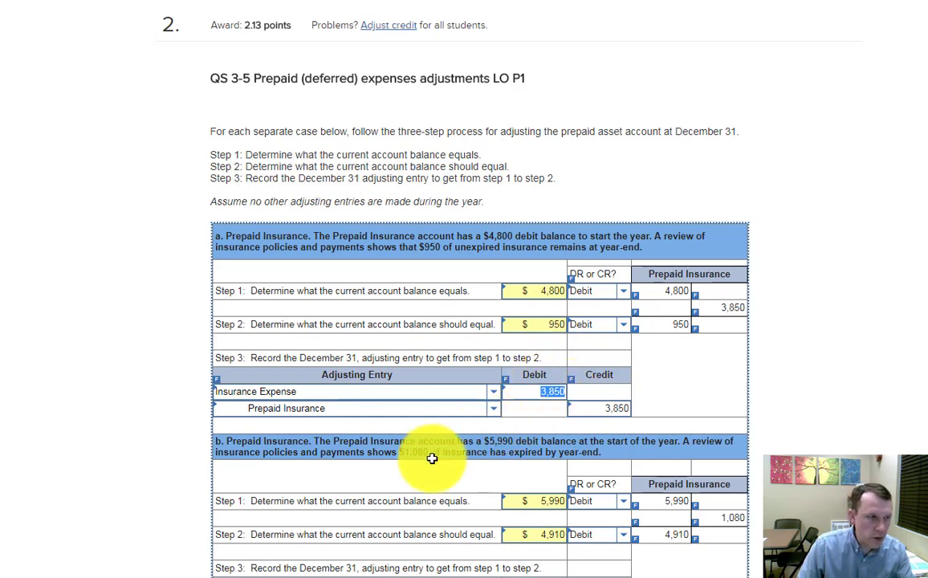
{"action": "scroll", "coordinate": [257, 452], "scroll_direction": "down", "scroll_amount": 5}
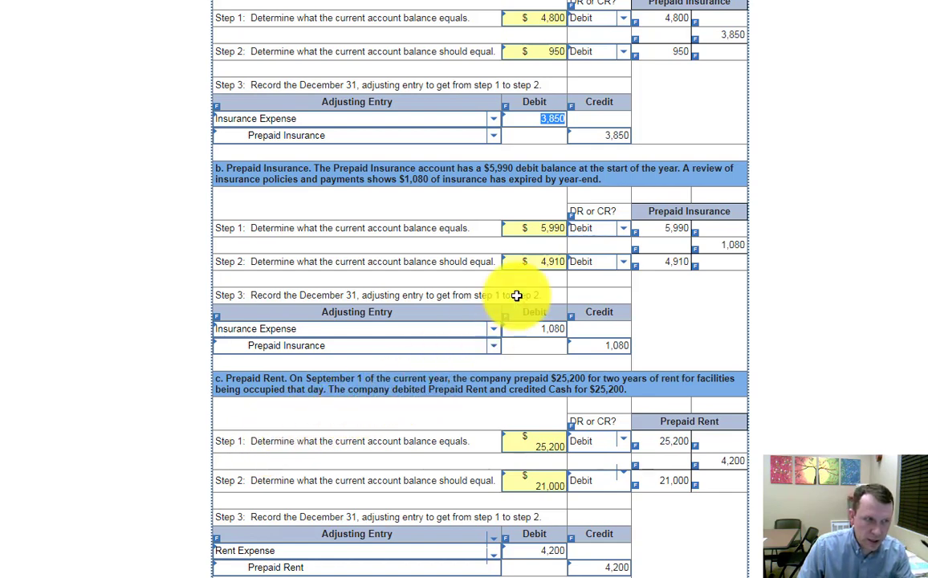
Step: Highlight part b's 5,990 starting balance, 1,080 expense debit and 4,910 ending balance, then scroll to QS 3-6
{"action": "left_click", "coordinate": [542, 228]}
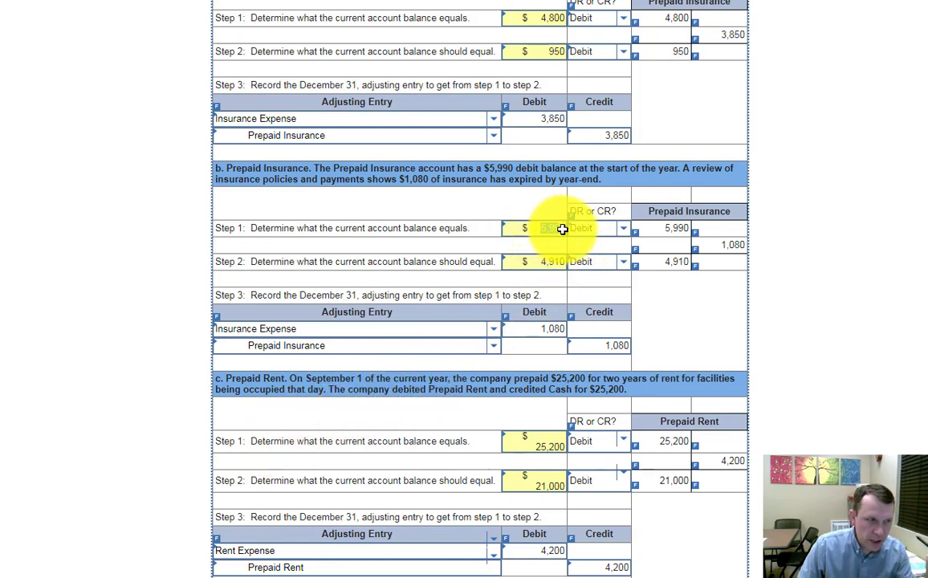
{"action": "left_click", "coordinate": [527, 332]}
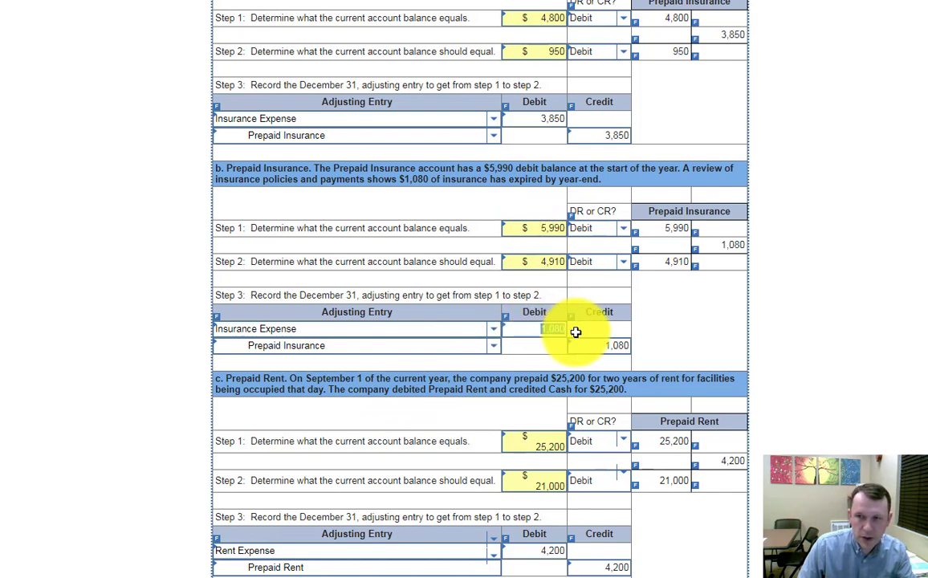
{"action": "left_click", "coordinate": [555, 261]}
{"action": "scroll", "coordinate": [571, 286], "scroll_direction": "down", "scroll_amount": 5}
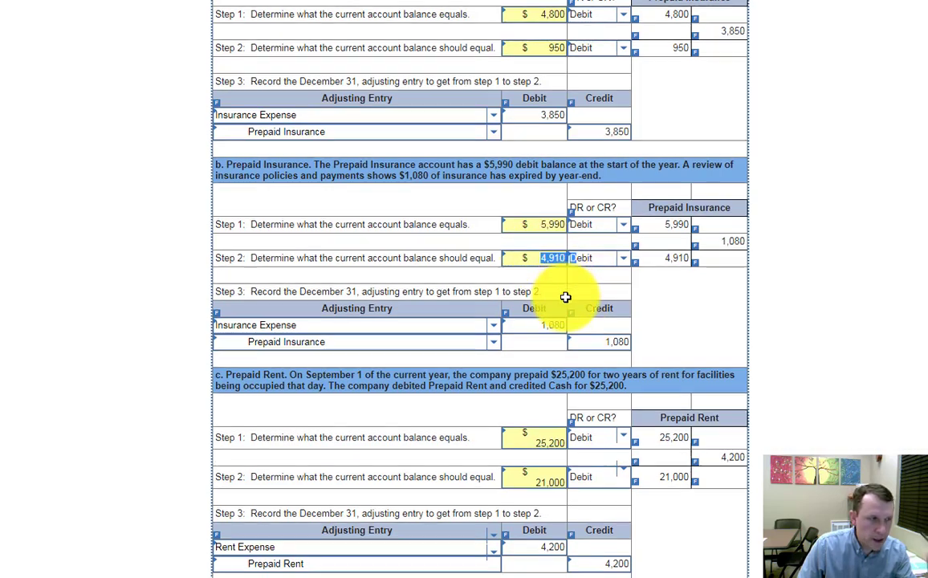
{"action": "scroll", "coordinate": [566, 303], "scroll_direction": "up", "scroll_amount": 1}
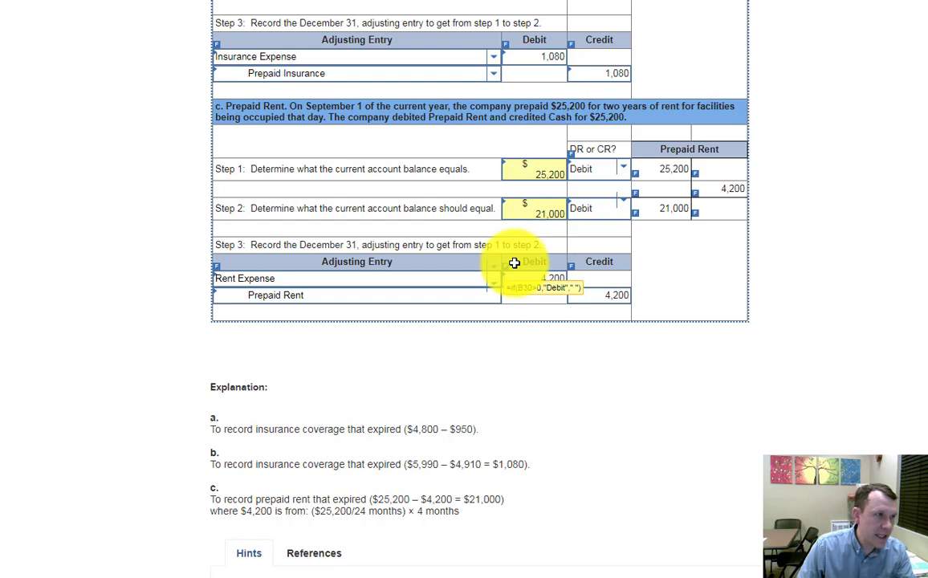
{"action": "scroll", "coordinate": [514, 263], "scroll_direction": "up", "scroll_amount": 5}
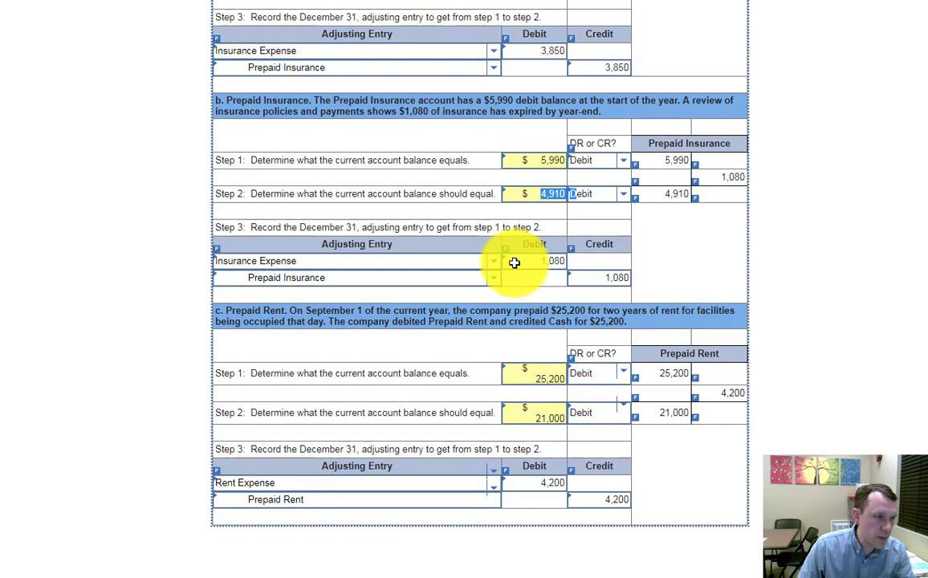
{"action": "scroll", "coordinate": [515, 262], "scroll_direction": "down", "scroll_amount": 9}
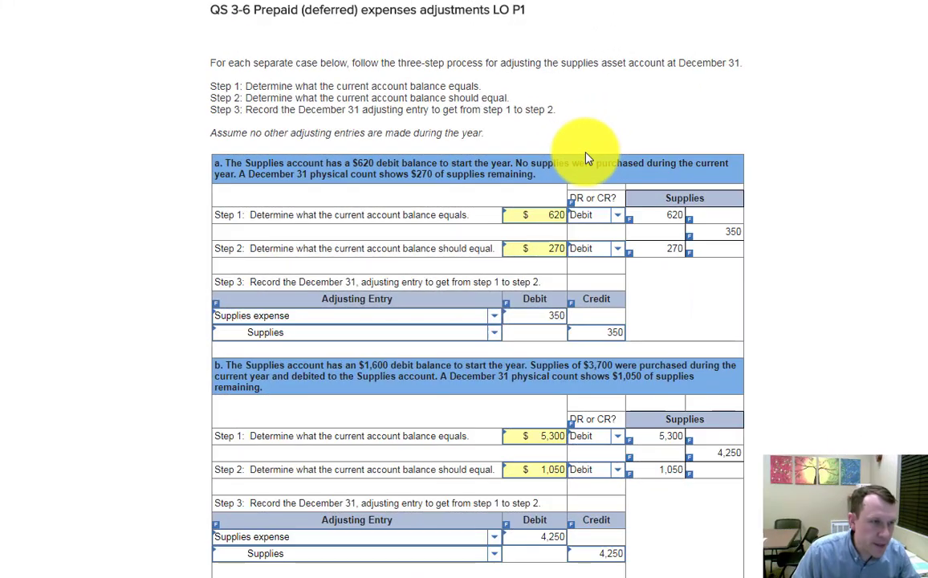
{"action": "scroll", "coordinate": [586, 158], "scroll_direction": "down", "scroll_amount": 2}
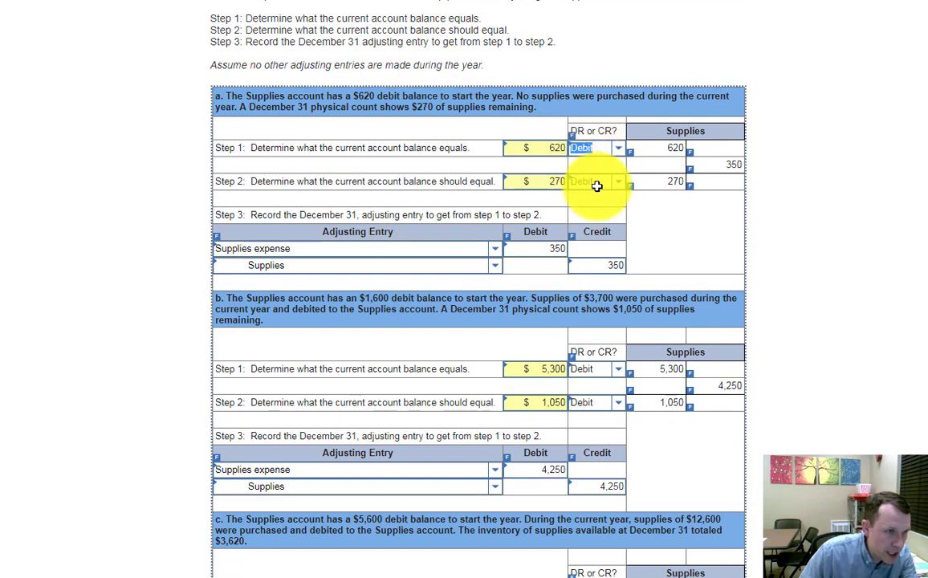
{"action": "left_click", "coordinate": [567, 187]}
{"action": "left_click", "coordinate": [578, 370]}
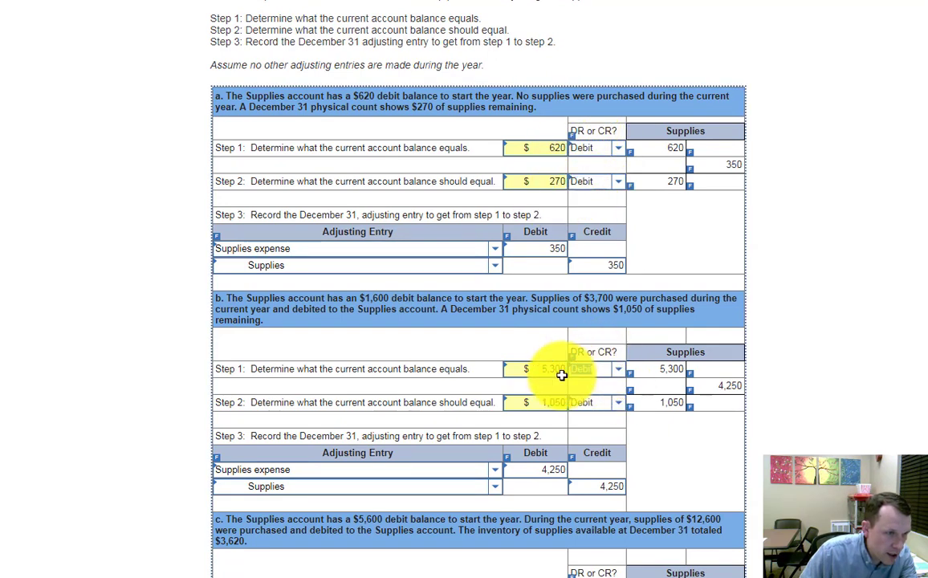
{"action": "left_click", "coordinate": [596, 401]}
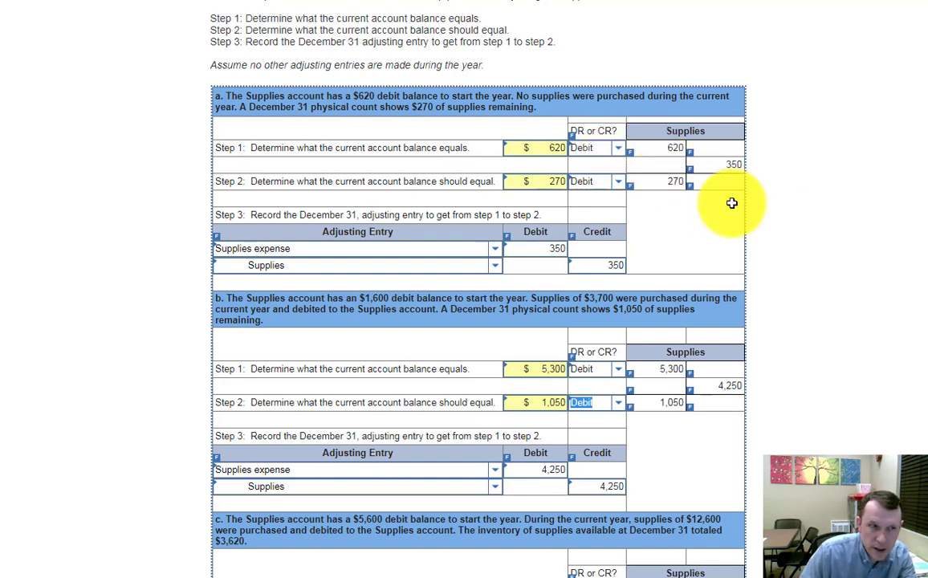
{"action": "scroll", "coordinate": [720, 223], "scroll_direction": "down", "scroll_amount": 1}
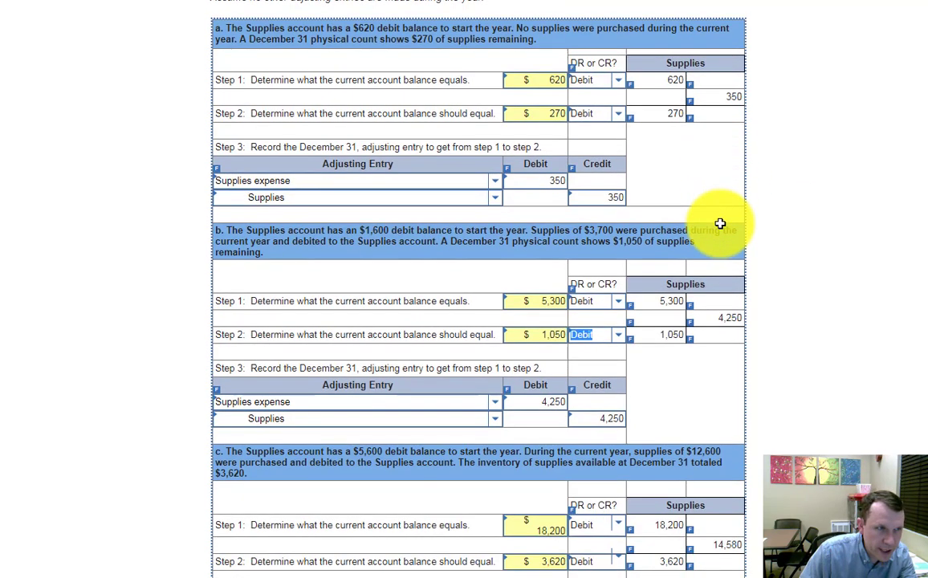
{"action": "scroll", "coordinate": [719, 223], "scroll_direction": "up", "scroll_amount": 1}
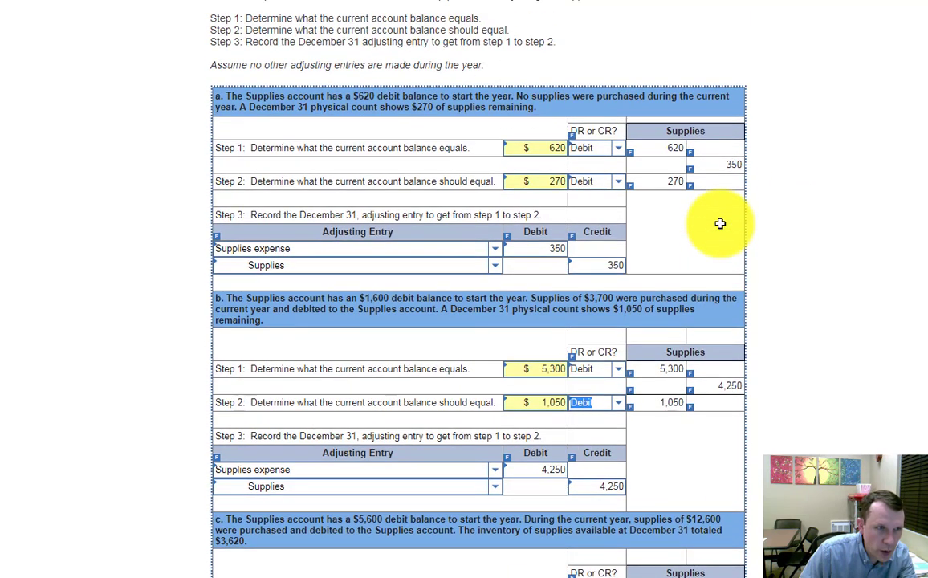
{"action": "left_click", "coordinate": [575, 181]}
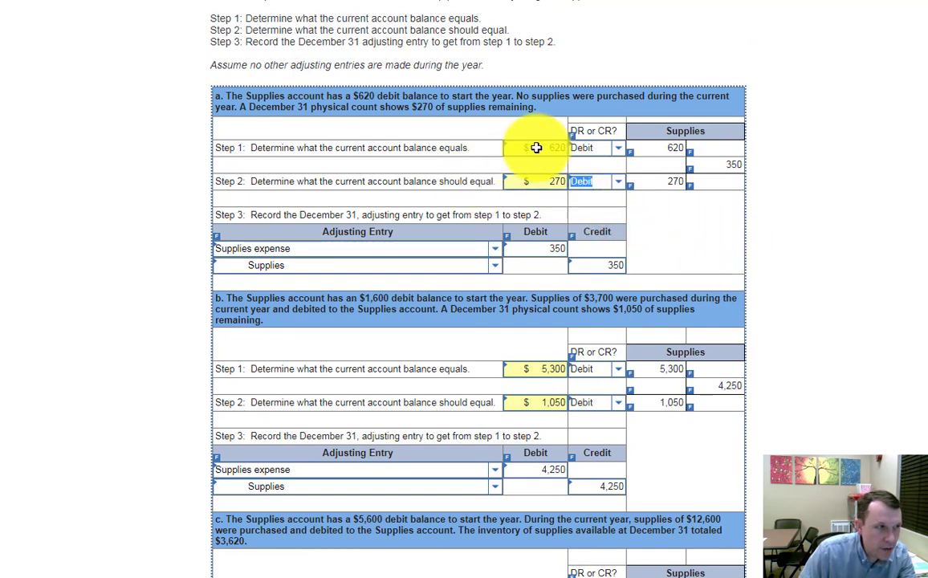
{"action": "left_click_drag", "start_coordinate": [547, 104], "coordinate": [214, 96]}
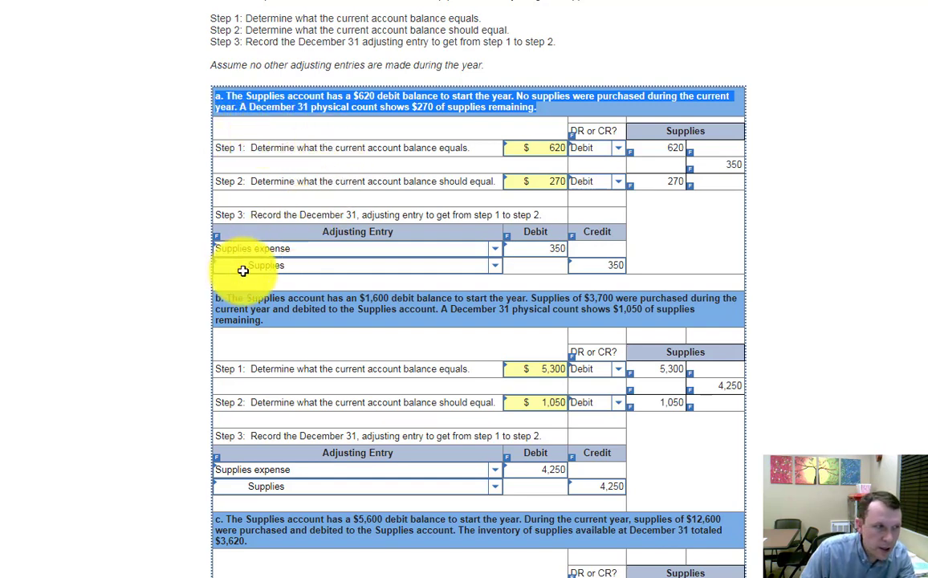
{"action": "left_click", "coordinate": [281, 306]}
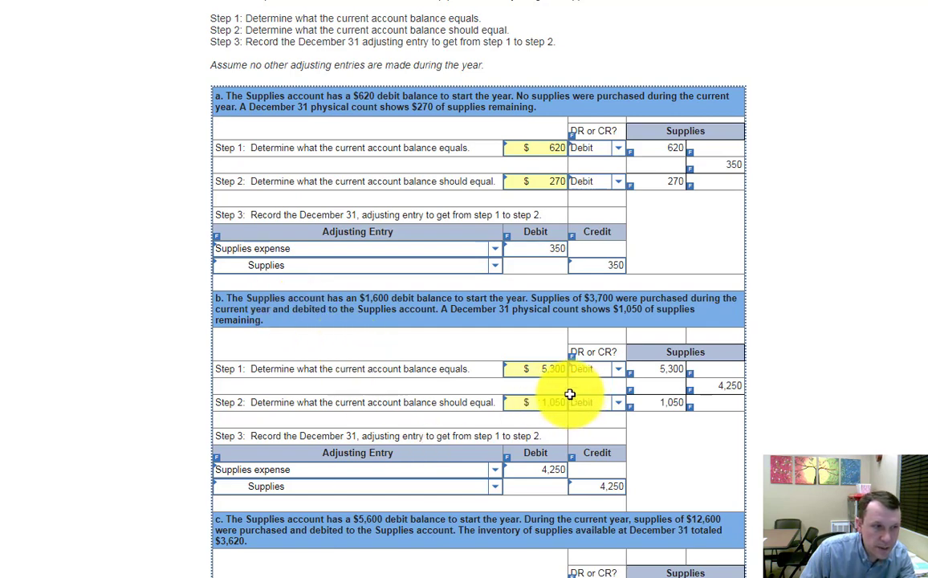
{"action": "left_click_drag", "start_coordinate": [524, 404], "coordinate": [572, 406]}
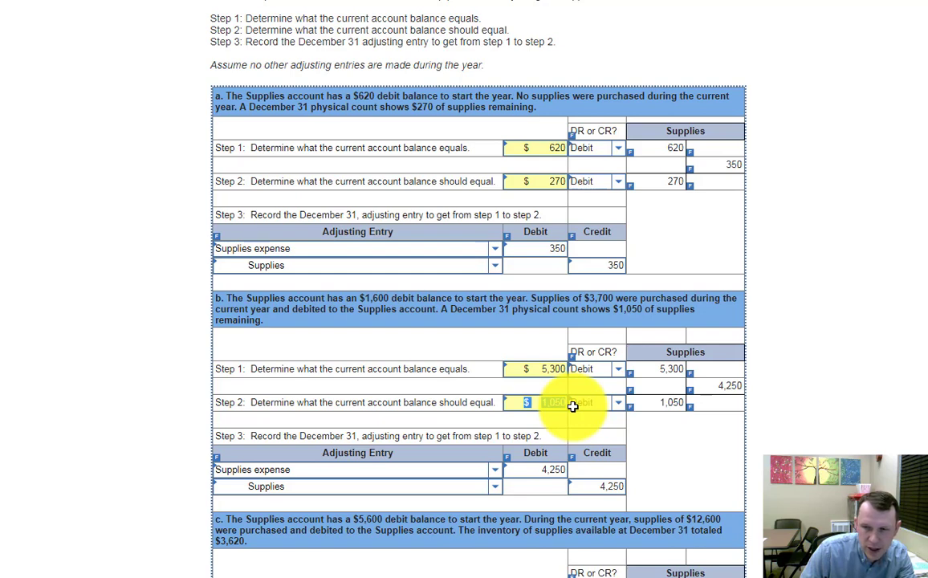
{"action": "left_click", "coordinate": [532, 370]}
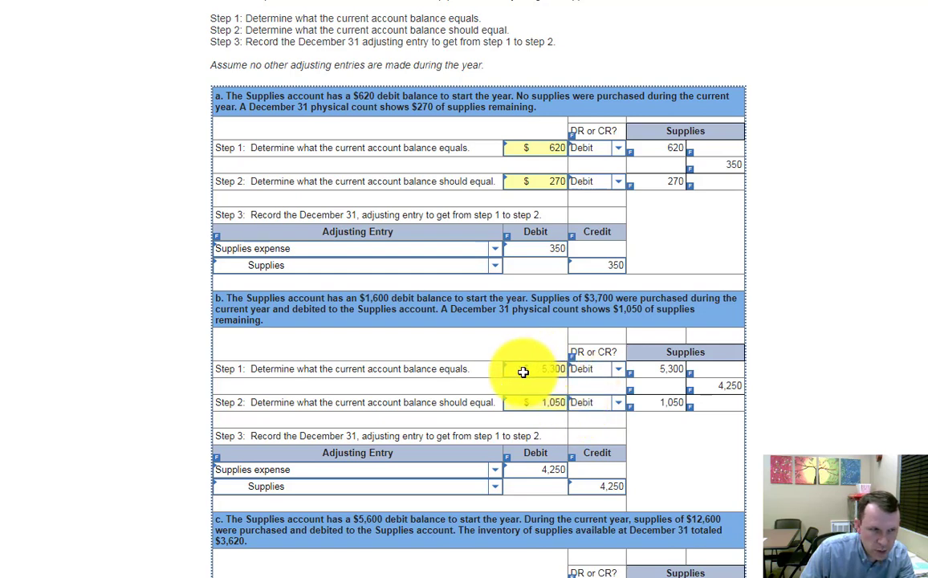
{"action": "double_click", "coordinate": [562, 370]}
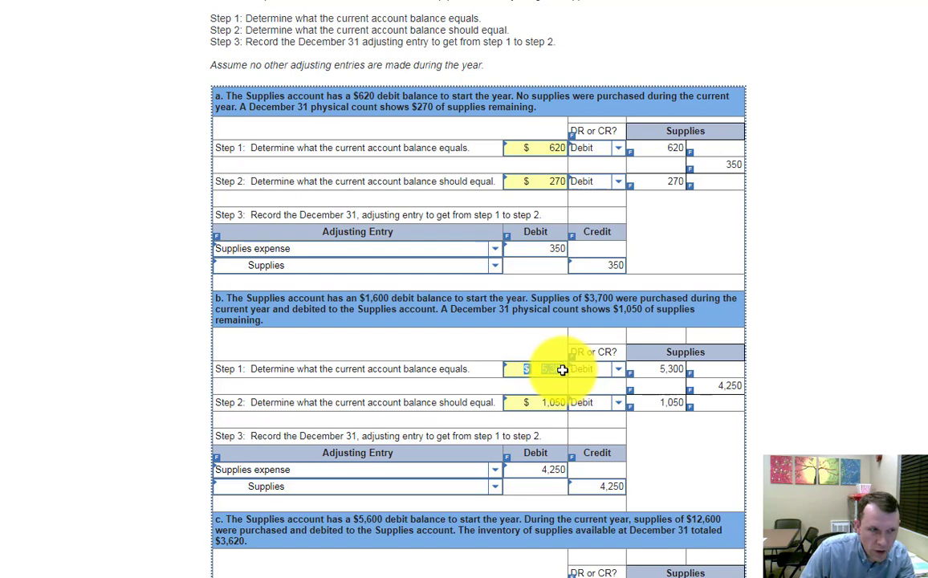
{"action": "scroll", "coordinate": [526, 383], "scroll_direction": "down", "scroll_amount": 3}
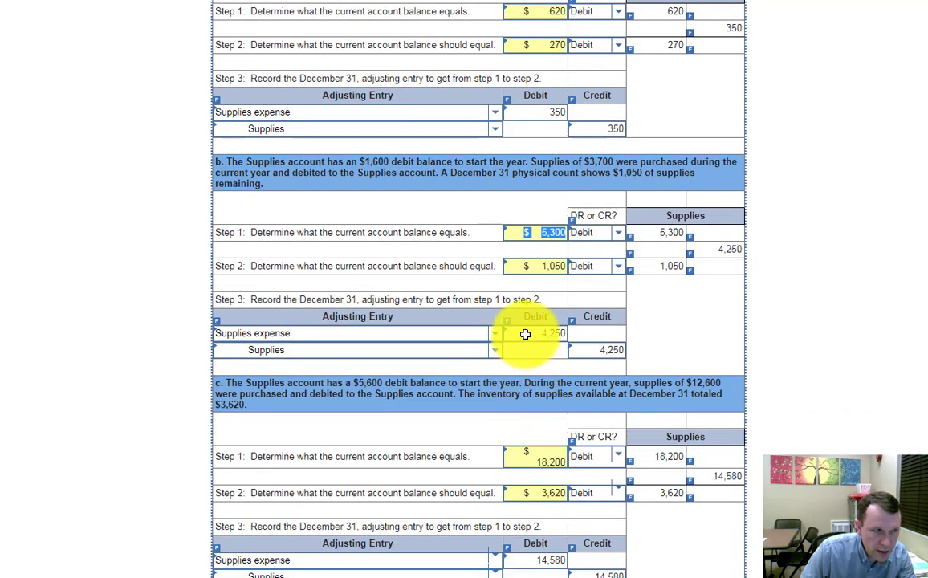
Step: Highlight the 4,250 supplies expense, part c's 18,200 balance and 14,580 expense, then scroll to QS 3-7
{"action": "double_click", "coordinate": [539, 332]}
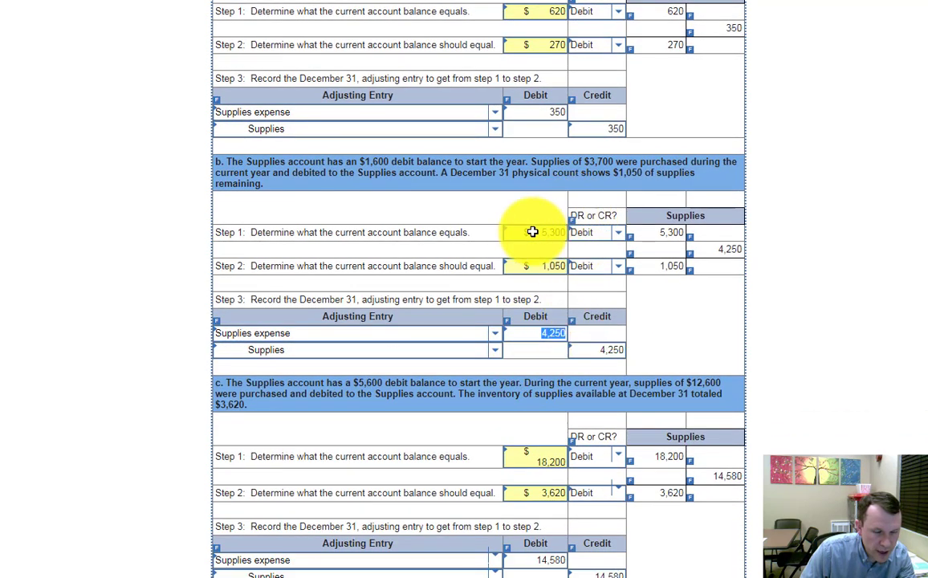
{"action": "scroll", "coordinate": [540, 275], "scroll_direction": "down", "scroll_amount": 3}
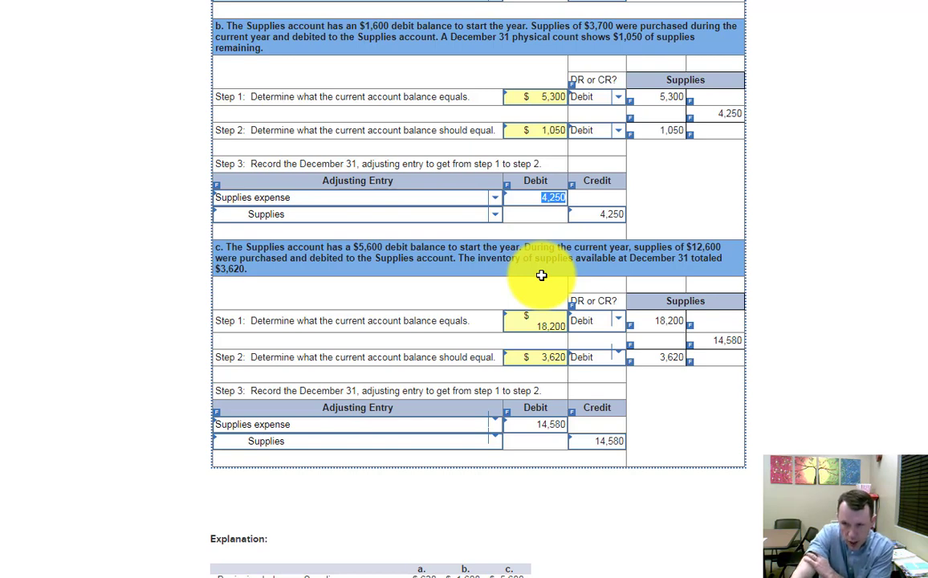
{"action": "left_click", "coordinate": [551, 326]}
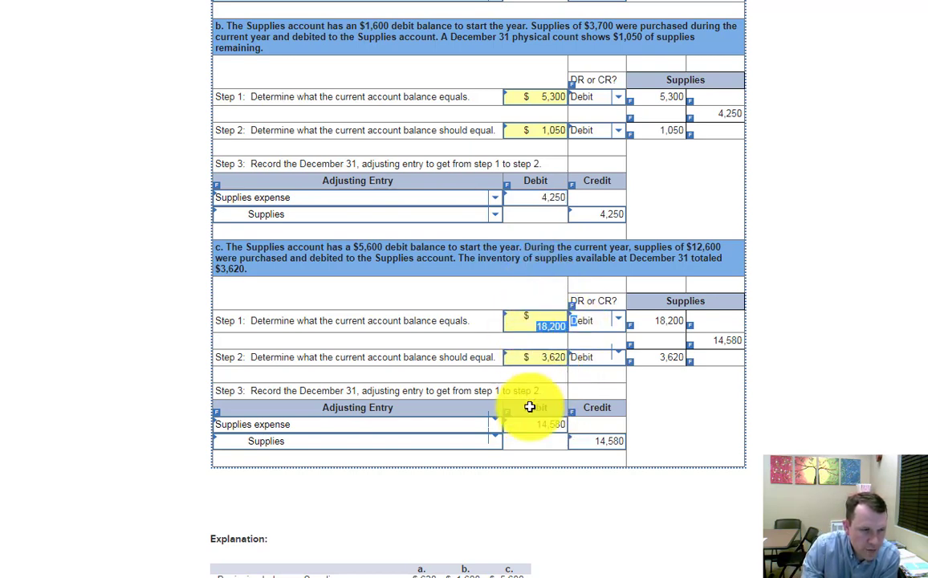
{"action": "left_click", "coordinate": [562, 424]}
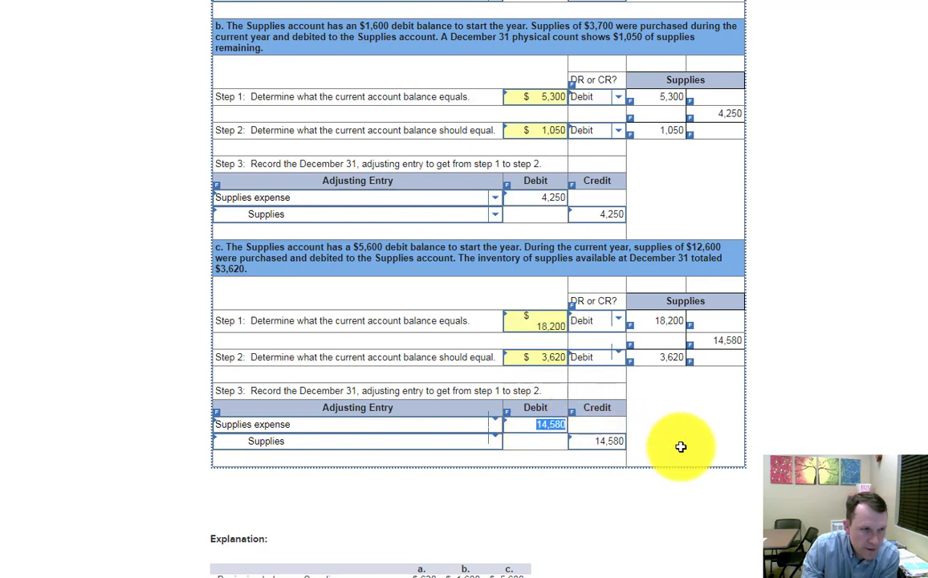
{"action": "scroll", "coordinate": [752, 480], "scroll_direction": "down", "scroll_amount": 3}
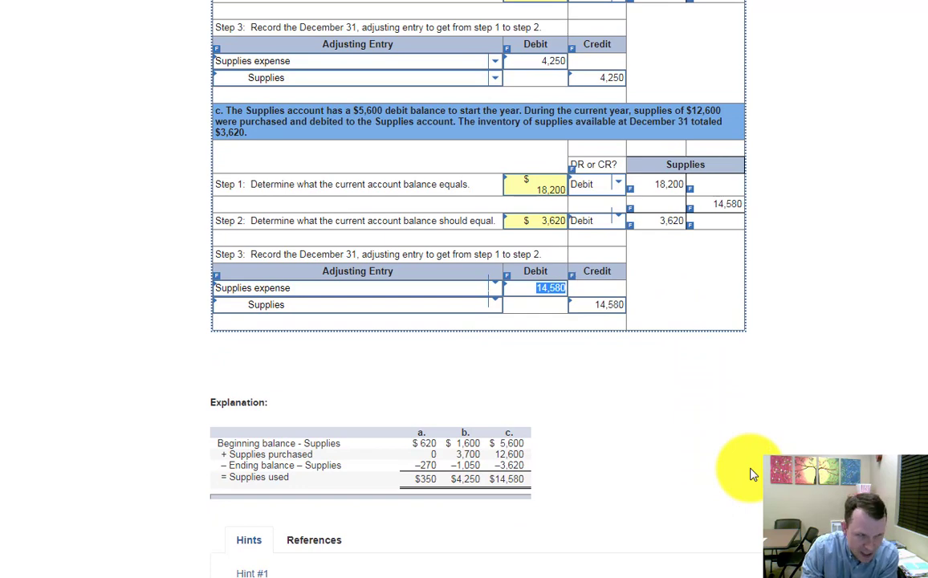
{"action": "scroll", "coordinate": [749, 474], "scroll_direction": "down", "scroll_amount": 3}
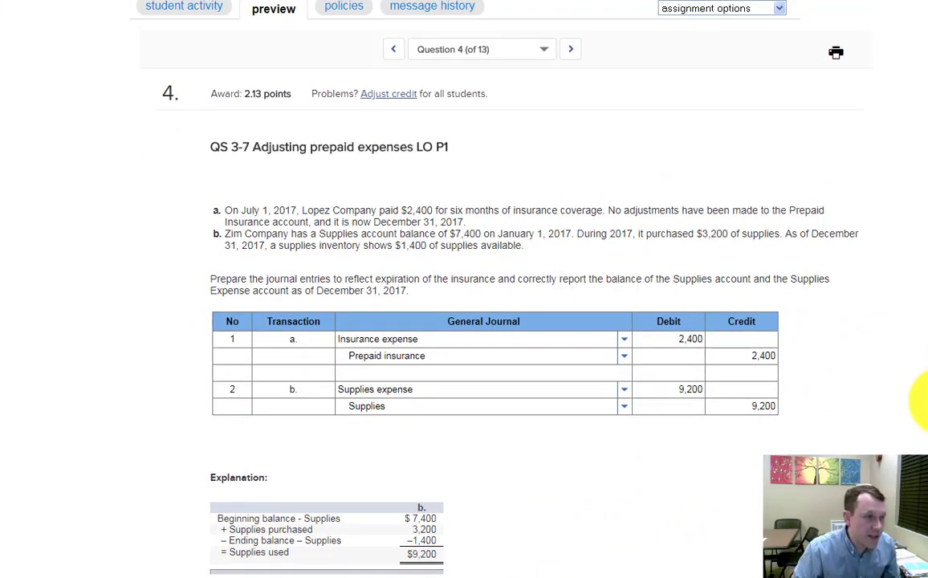
{"action": "scroll", "coordinate": [923, 399], "scroll_direction": "down", "scroll_amount": 2}
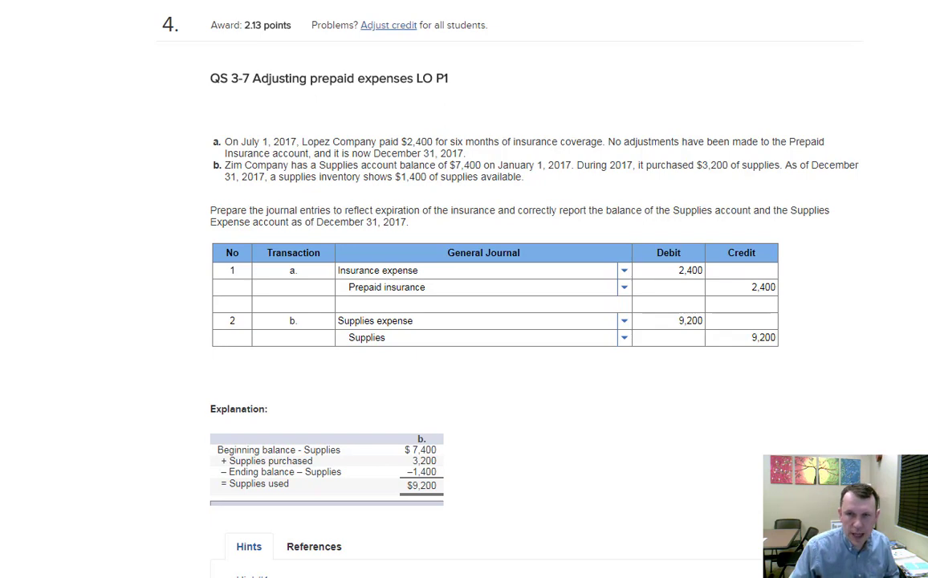
{"action": "left_click", "coordinate": [434, 299]}
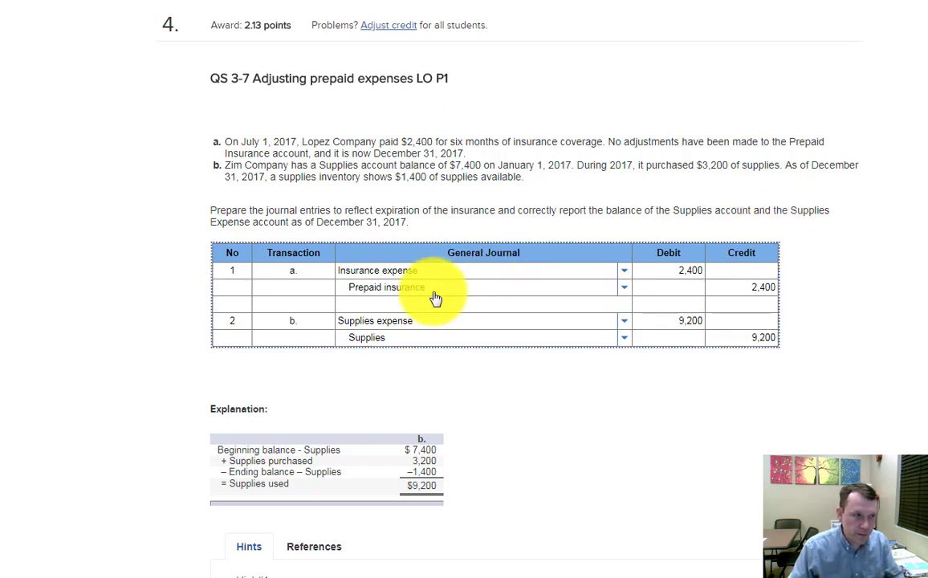
{"action": "left_click_drag", "start_coordinate": [464, 153], "coordinate": [210, 153]}
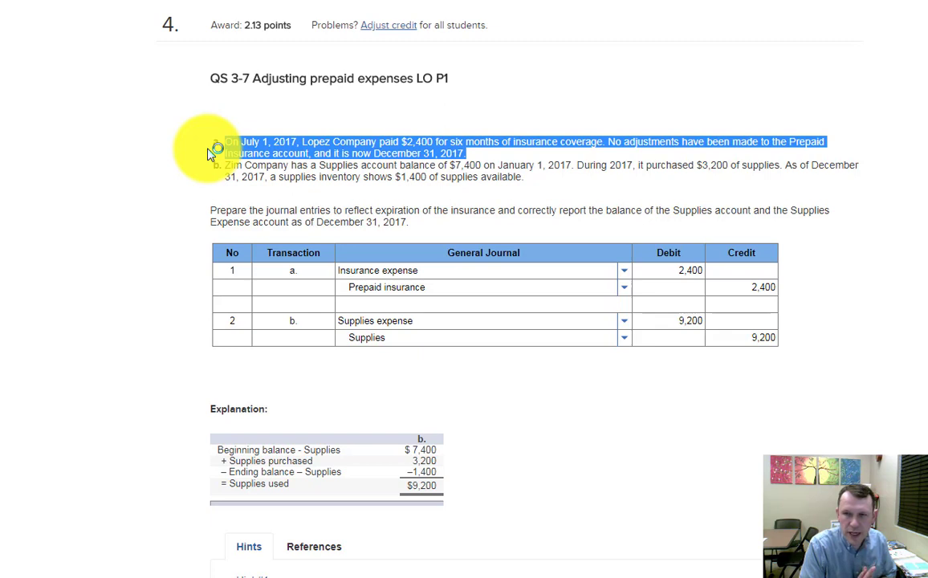
{"action": "mouse_move", "coordinate": [731, 288]}
{"action": "left_mouse_down"}
{"action": "mouse_move", "coordinate": [756, 288]}
{"action": "mouse_move", "coordinate": [741, 296]}
{"action": "mouse_move", "coordinate": [767, 289]}
{"action": "mouse_move", "coordinate": [772, 303]}
{"action": "mouse_move", "coordinate": [741, 300]}
{"action": "mouse_move", "coordinate": [745, 289]}
{"action": "left_mouse_up"}
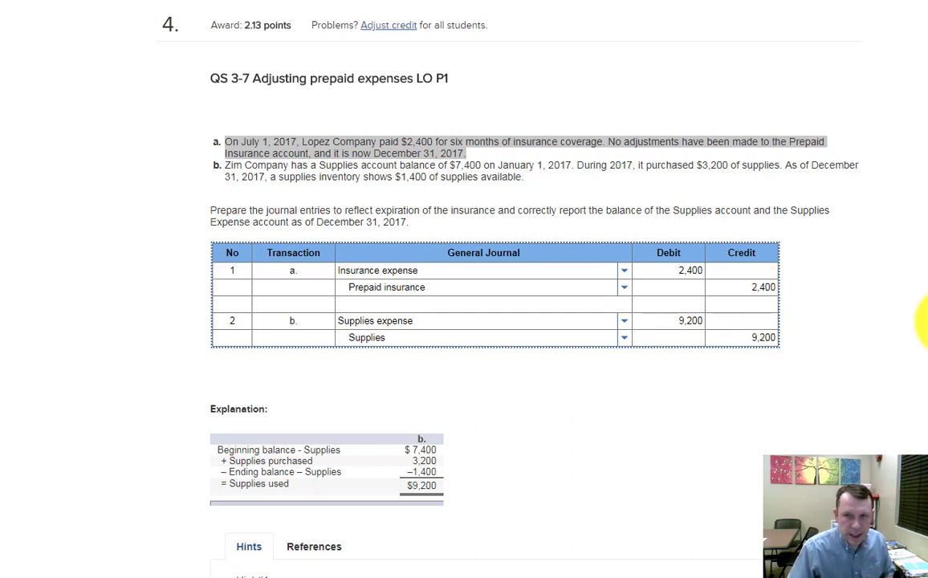
{"action": "left_click", "coordinate": [521, 182]}
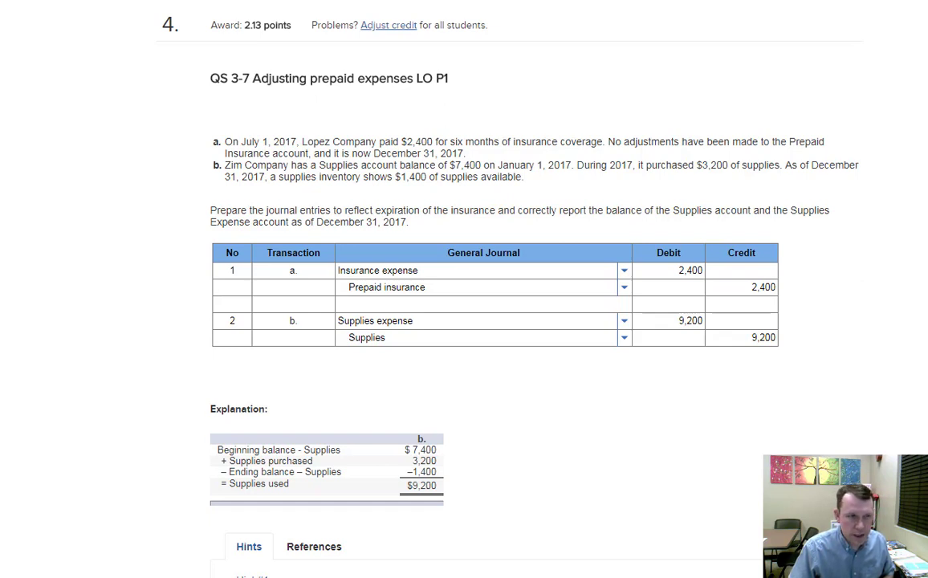
{"action": "scroll", "coordinate": [742, 406], "scroll_direction": "down", "scroll_amount": 3}
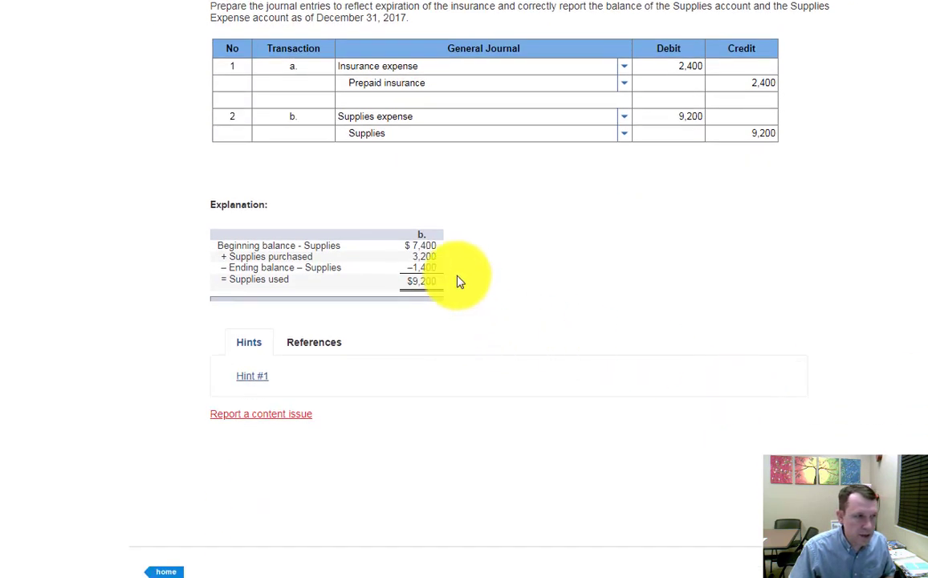
{"action": "left_click_drag", "start_coordinate": [454, 282], "coordinate": [151, 242]}
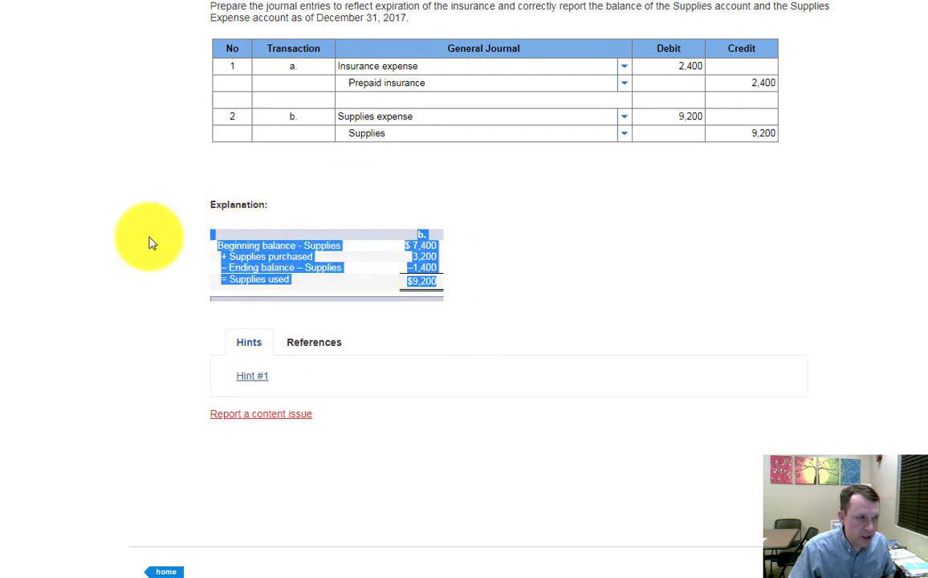
{"action": "double_click", "coordinate": [433, 268]}
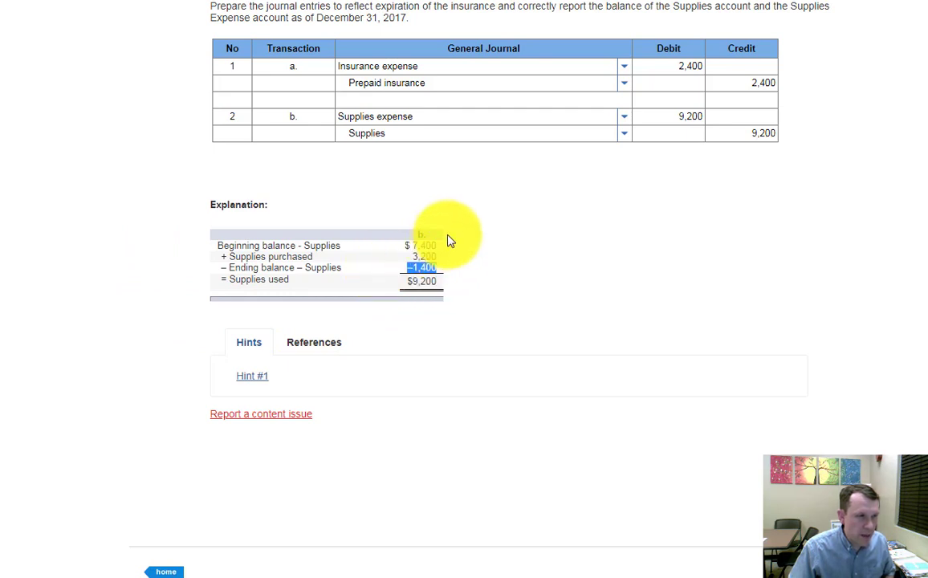
{"action": "left_click_drag", "start_coordinate": [437, 246], "coordinate": [391, 255]}
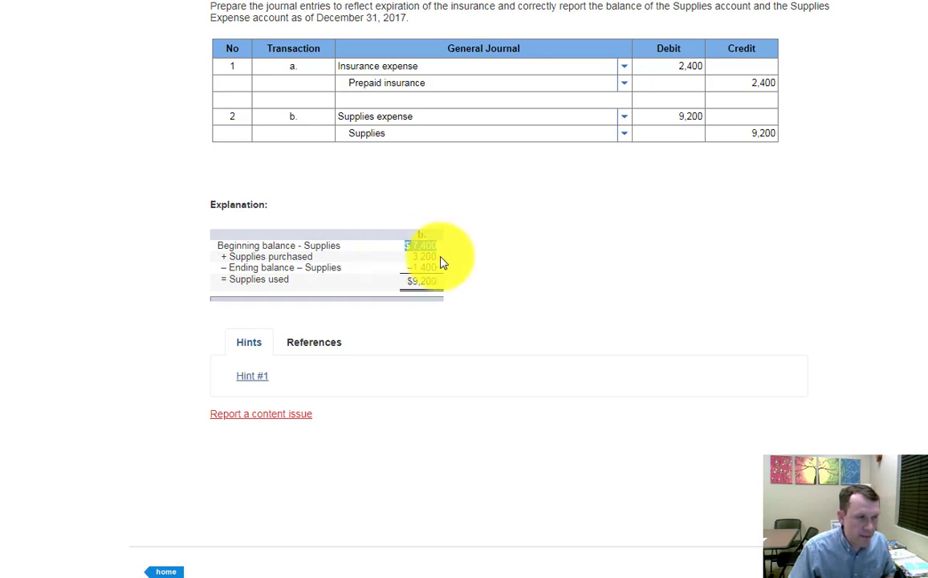
{"action": "mouse_move", "coordinate": [398, 282]}
{"action": "left_mouse_down"}
{"action": "mouse_move", "coordinate": [446, 285]}
{"action": "mouse_move", "coordinate": [451, 275]}
{"action": "mouse_move", "coordinate": [405, 243]}
{"action": "mouse_move", "coordinate": [412, 268]}
{"action": "mouse_move", "coordinate": [395, 287]}
{"action": "left_mouse_up"}
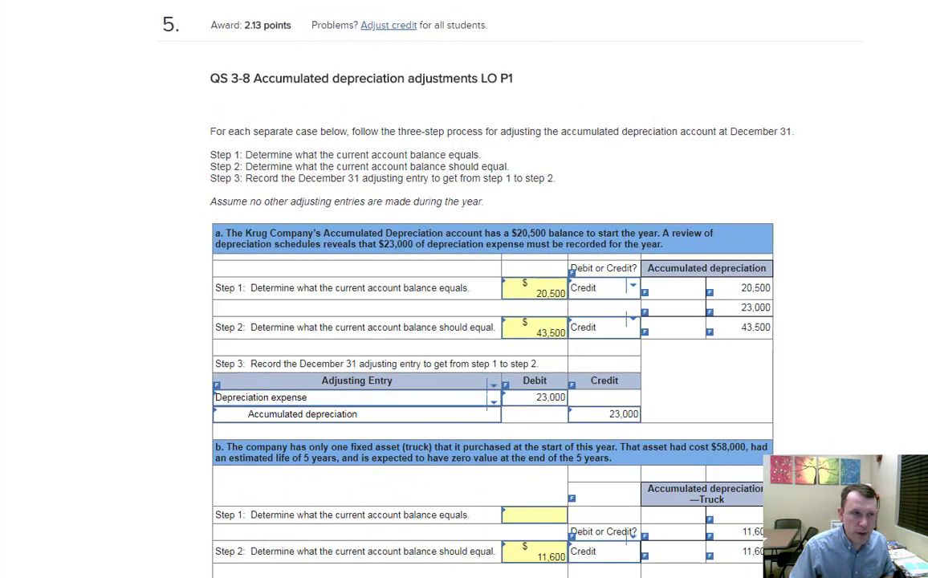
Step: Highlight case a's Step 2 balance, its Credit side and the Debit or Credit? label
{"action": "left_click", "coordinate": [586, 288]}
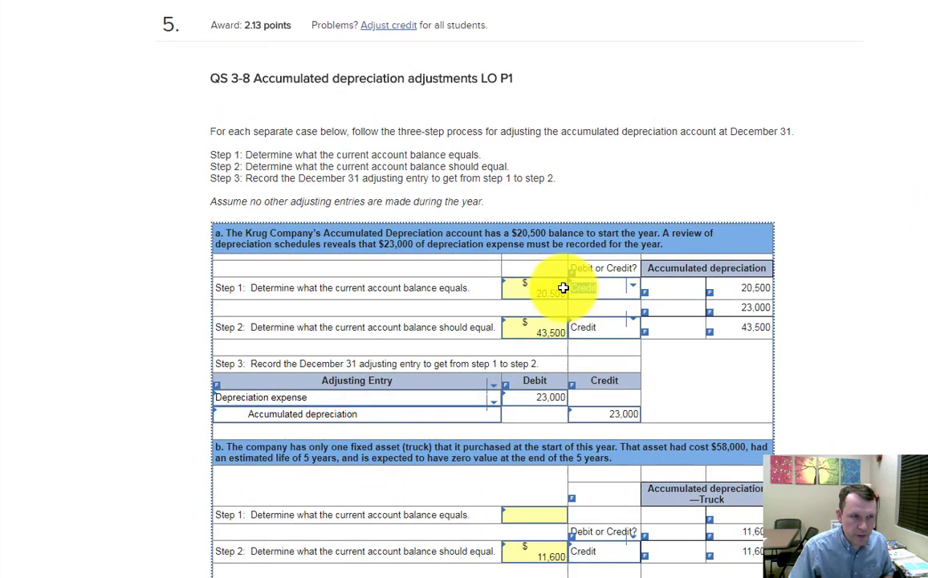
{"action": "left_click_drag", "start_coordinate": [599, 319], "coordinate": [553, 331]}
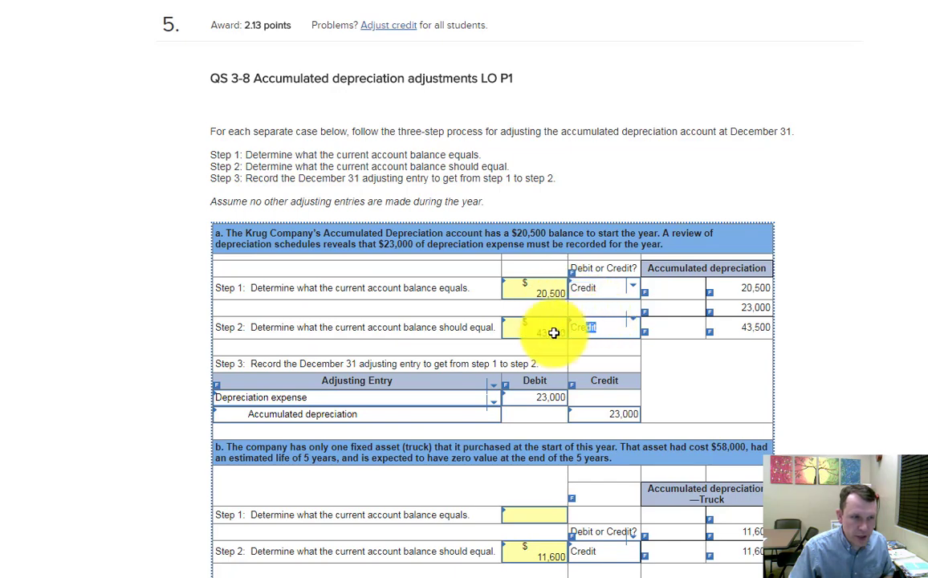
{"action": "left_click", "coordinate": [595, 265]}
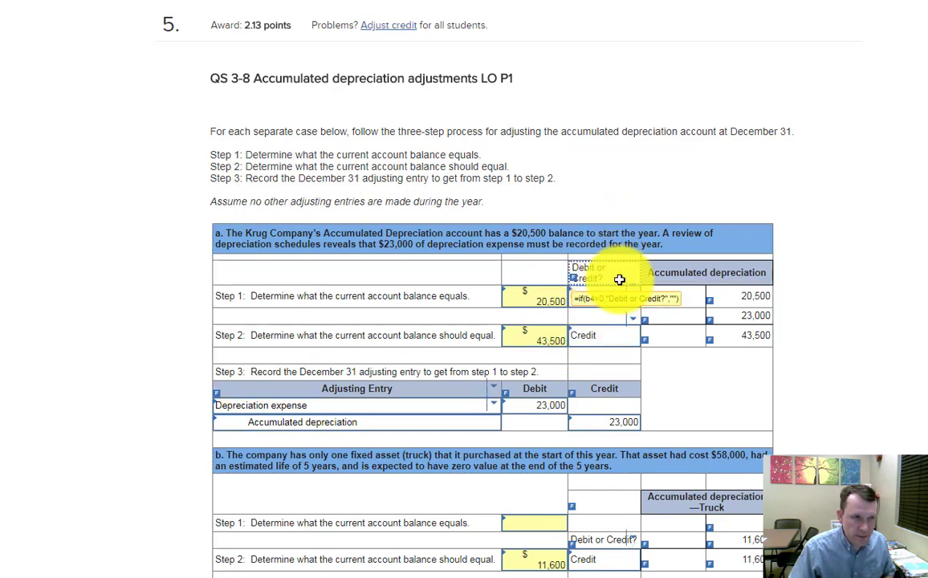
{"action": "left_click_drag", "start_coordinate": [620, 279], "coordinate": [549, 257]}
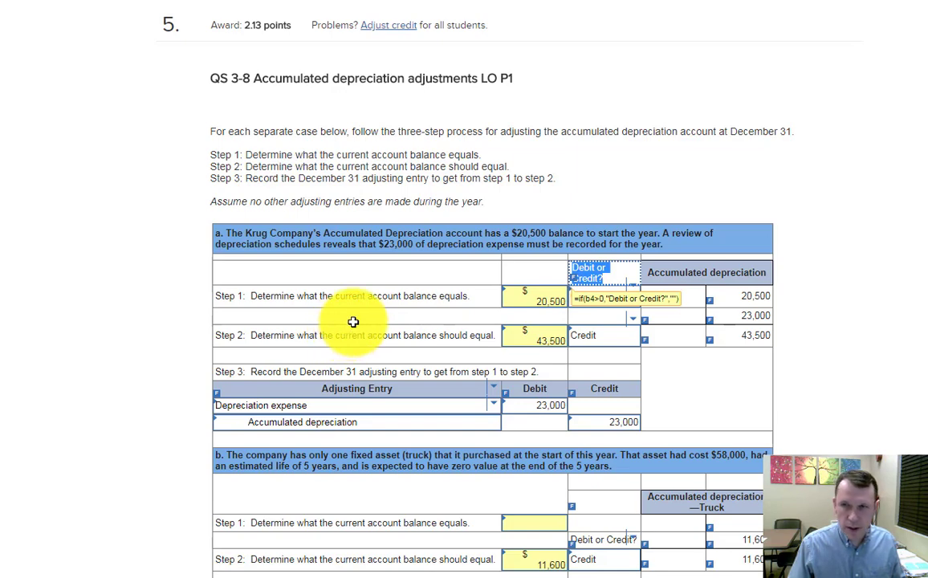
{"action": "mouse_move", "coordinate": [655, 331]}
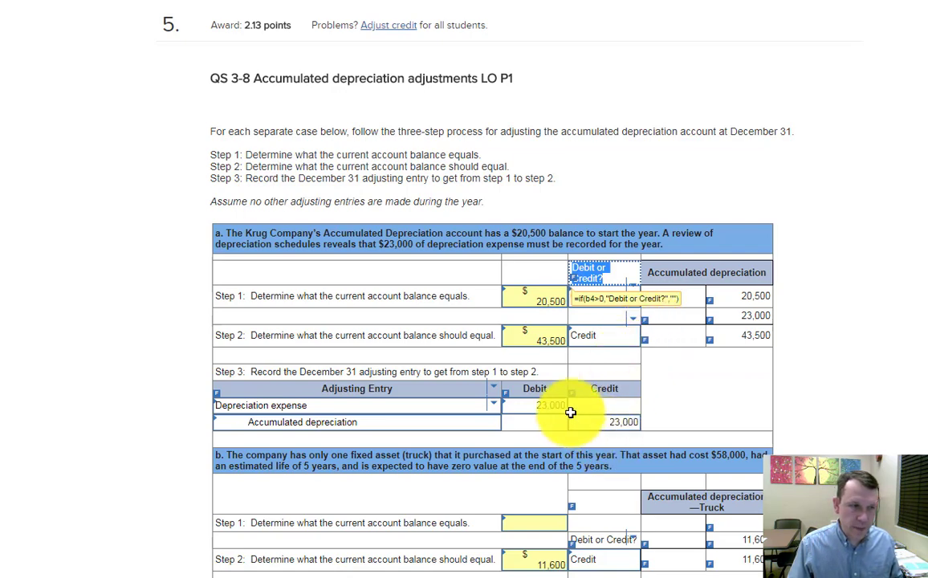
{"action": "scroll", "coordinate": [535, 357], "scroll_direction": "down", "scroll_amount": 5}
{"action": "scroll", "coordinate": [535, 357], "scroll_direction": "up", "scroll_amount": 1}
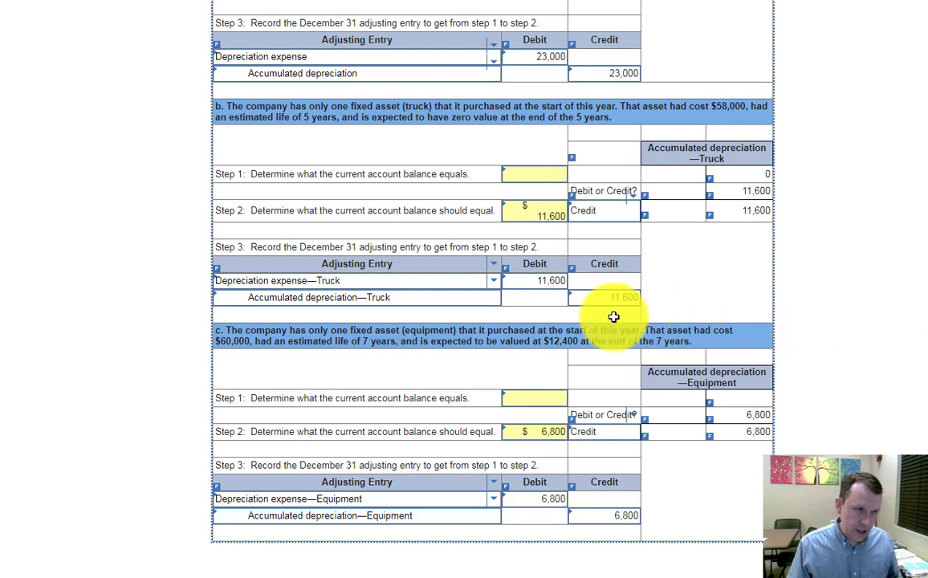
Step: Highlight the 11,600 truck depreciation debit, case c's blank Step 1 balance and the three depreciation explanations
{"action": "double_click", "coordinate": [568, 279]}
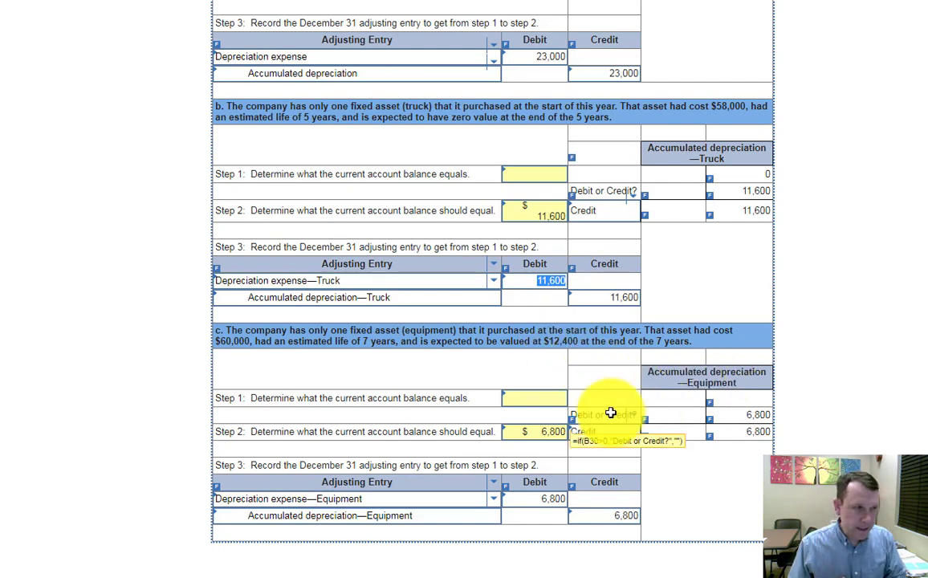
{"action": "scroll", "coordinate": [611, 412], "scroll_direction": "down", "scroll_amount": 3}
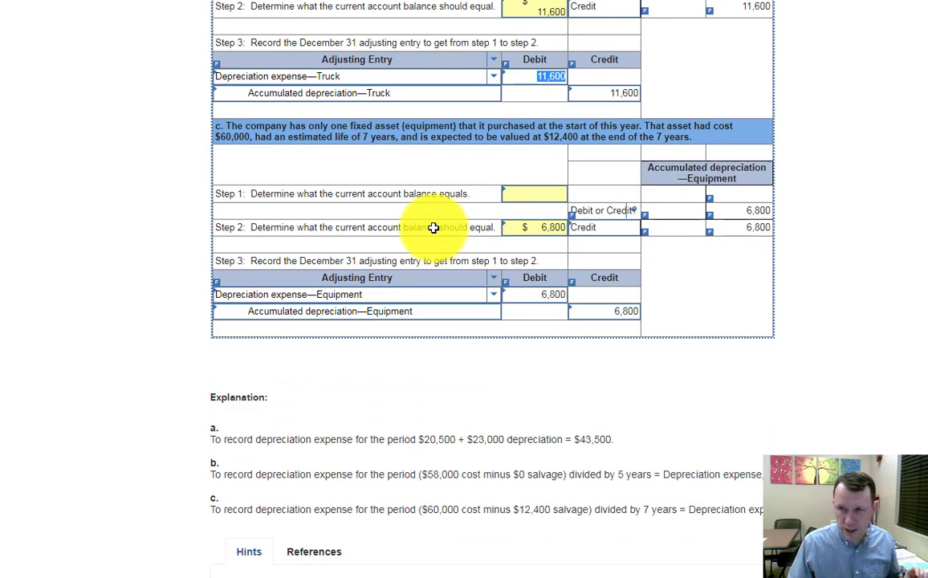
{"action": "left_click", "coordinate": [540, 199]}
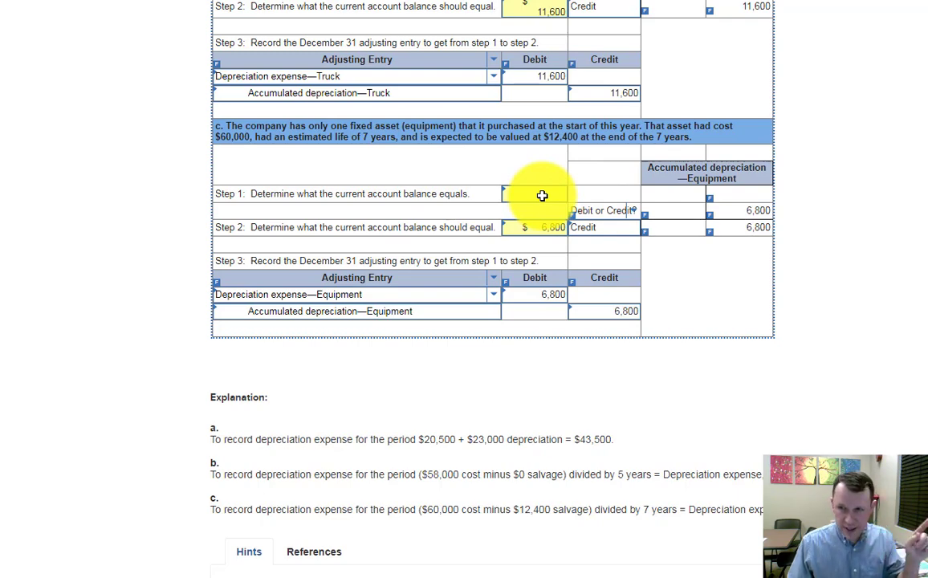
{"action": "scroll", "coordinate": [555, 328], "scroll_direction": "down", "scroll_amount": 2}
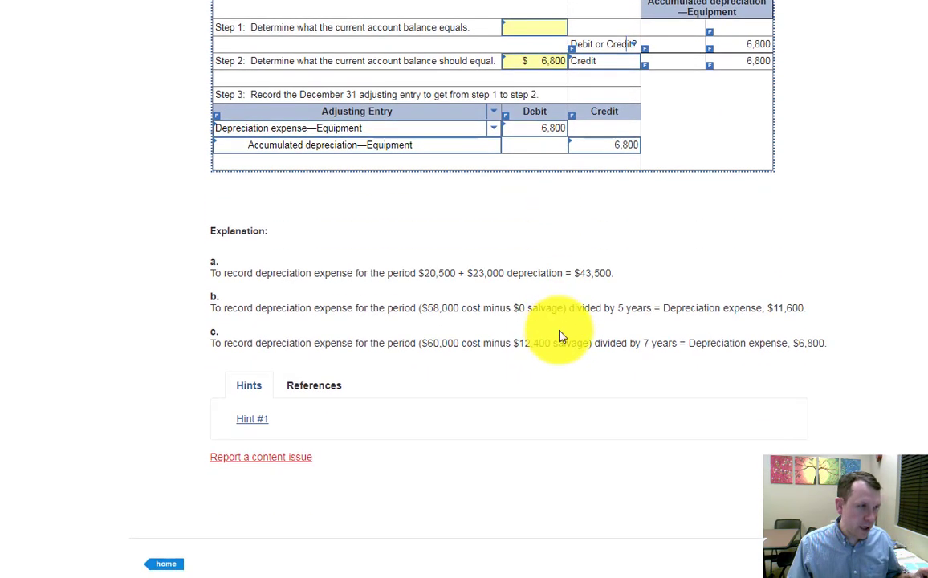
{"action": "left_click_drag", "start_coordinate": [829, 351], "coordinate": [196, 268]}
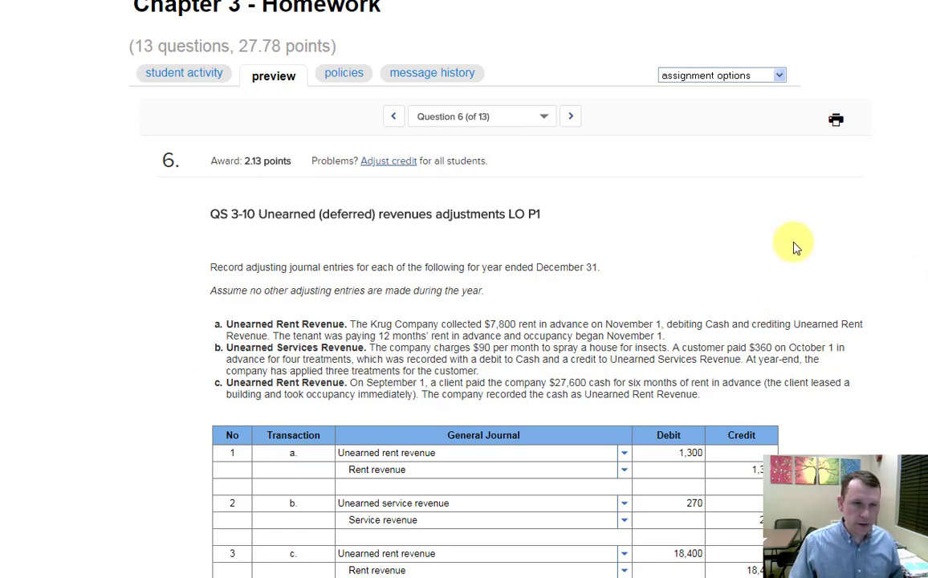
{"action": "scroll", "coordinate": [818, 239], "scroll_direction": "down", "scroll_amount": 2}
{"action": "scroll", "coordinate": [818, 239], "scroll_direction": "down", "scroll_amount": 2}
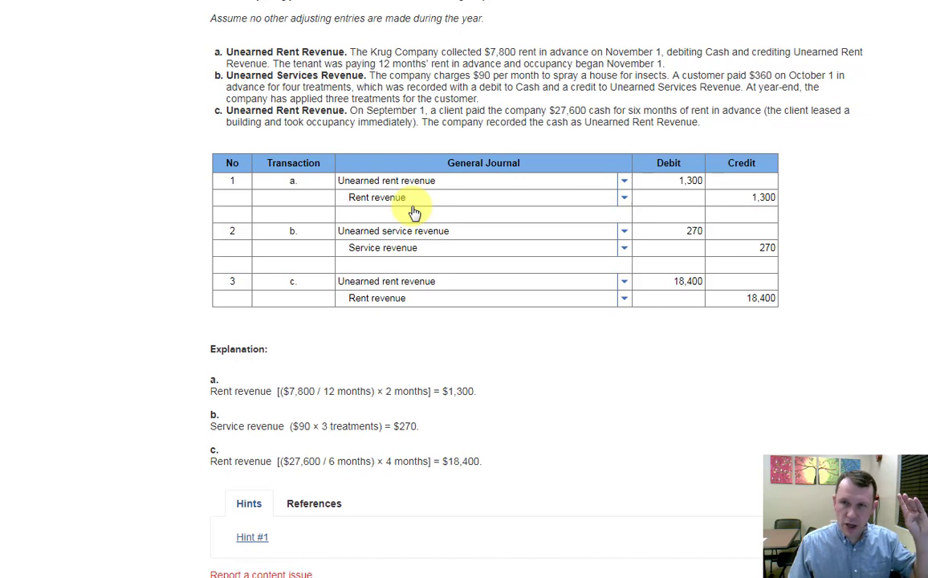
{"action": "triple_click", "coordinate": [220, 54]}
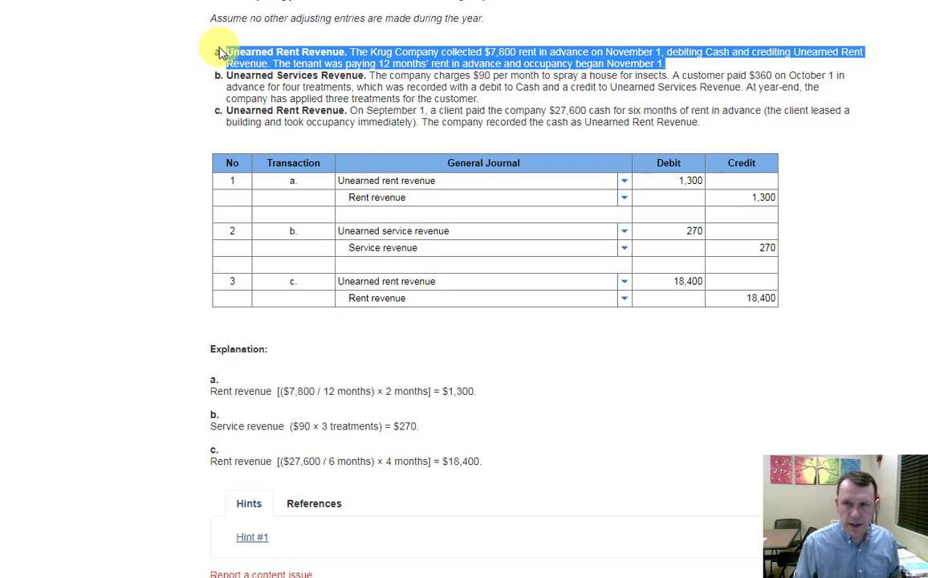
{"action": "left_click_drag", "start_coordinate": [223, 53], "coordinate": [257, 24]}
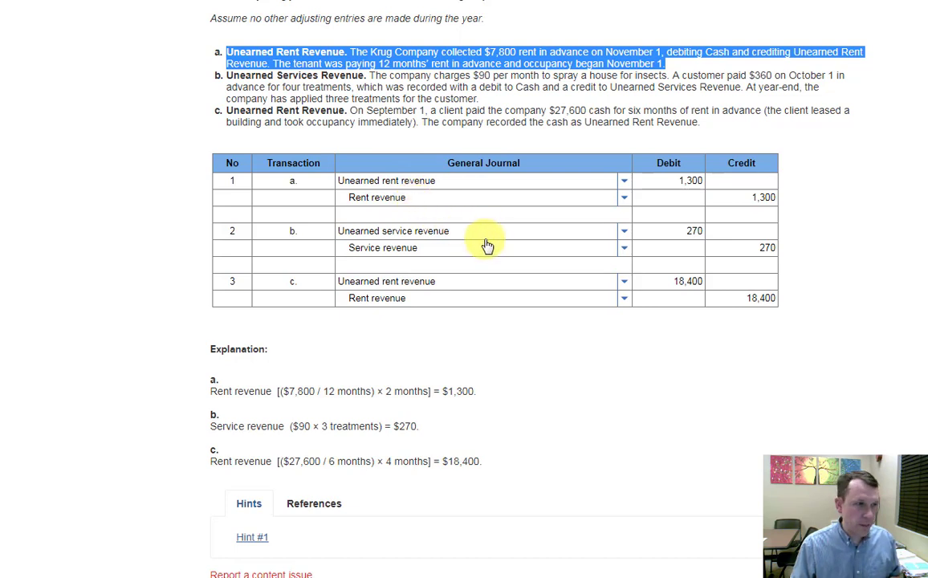
{"action": "left_click_drag", "start_coordinate": [448, 235], "coordinate": [347, 228]}
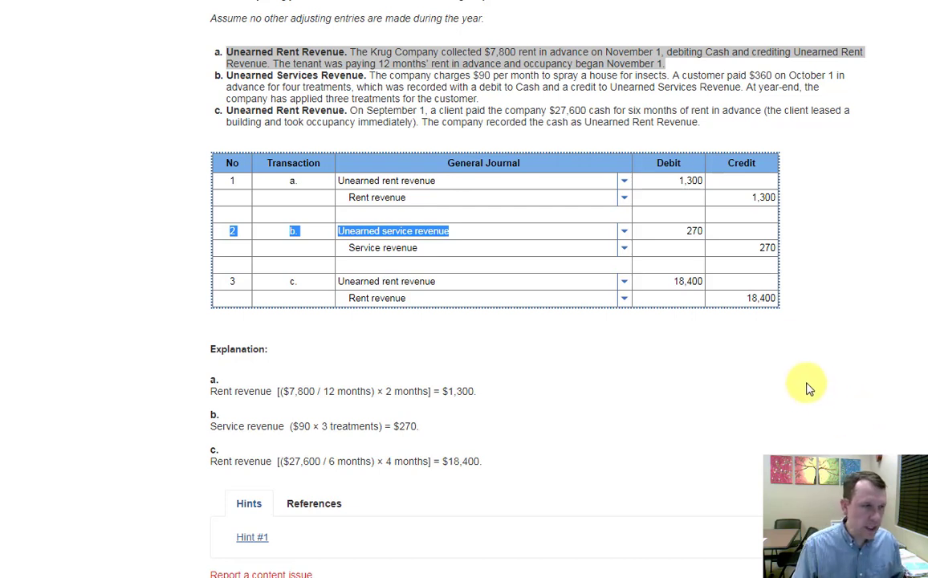
{"action": "scroll", "coordinate": [424, 311], "scroll_direction": "down", "scroll_amount": 1}
{"action": "scroll", "coordinate": [423, 300], "scroll_direction": "down", "scroll_amount": 2}
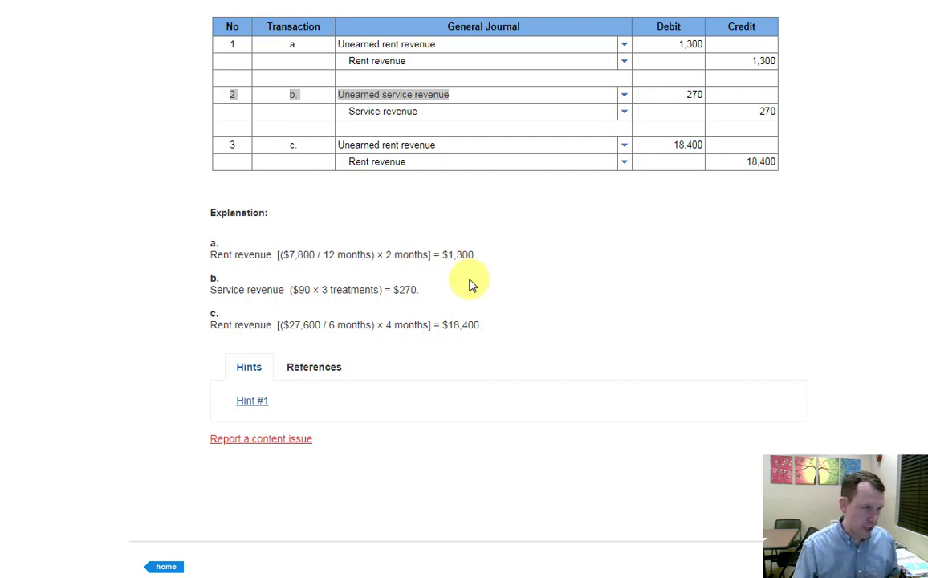
{"action": "left_click_drag", "start_coordinate": [483, 325], "coordinate": [202, 319]}
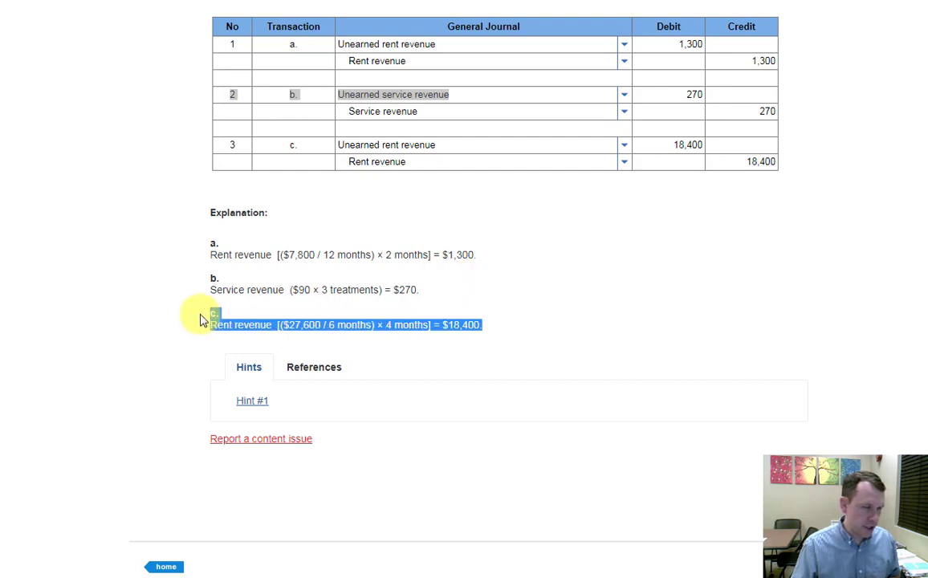
{"action": "left_click", "coordinate": [323, 324]}
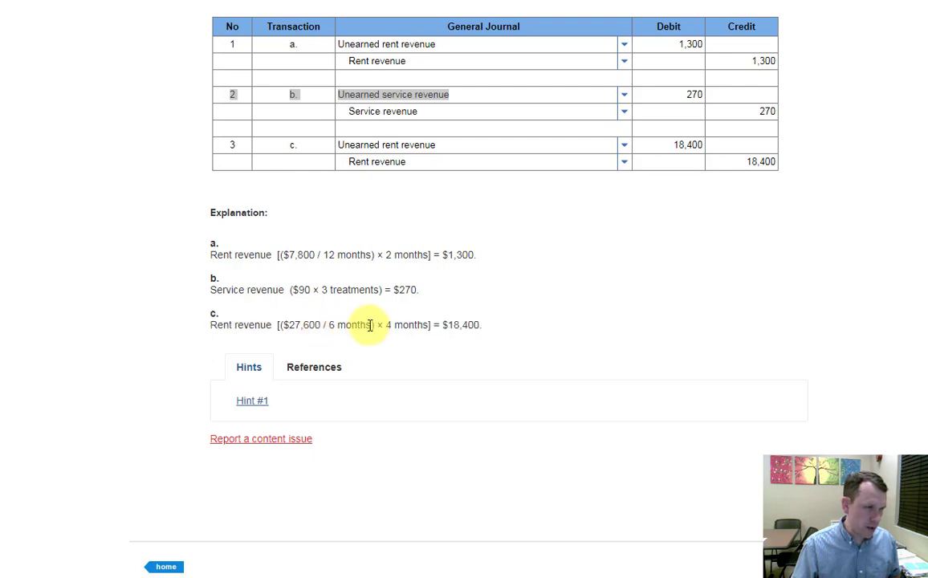
{"action": "left_click_drag", "start_coordinate": [373, 325], "coordinate": [275, 323]}
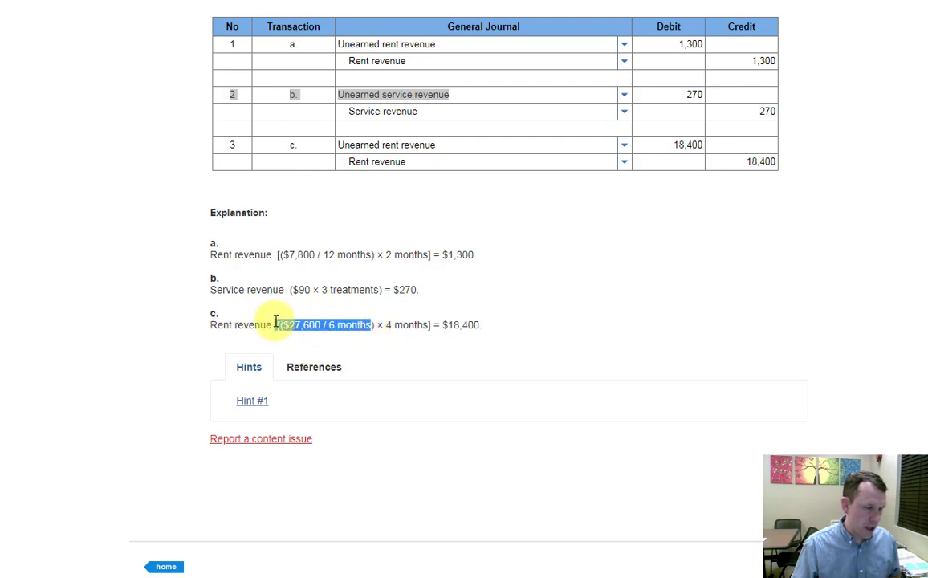
{"action": "left_click_drag", "start_coordinate": [386, 325], "coordinate": [282, 324]}
{"action": "left_click", "coordinate": [369, 324]}
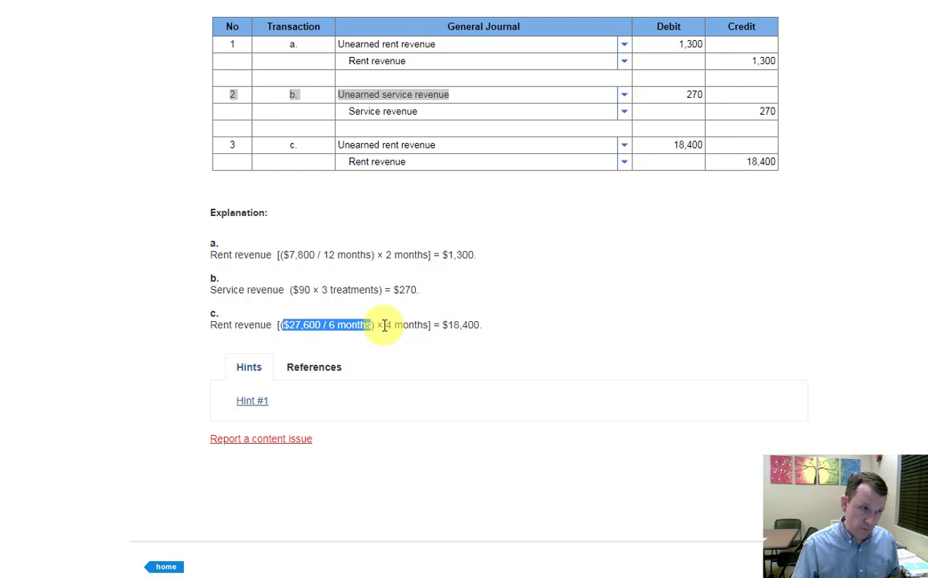
{"action": "left_click_drag", "start_coordinate": [385, 325], "coordinate": [481, 327]}
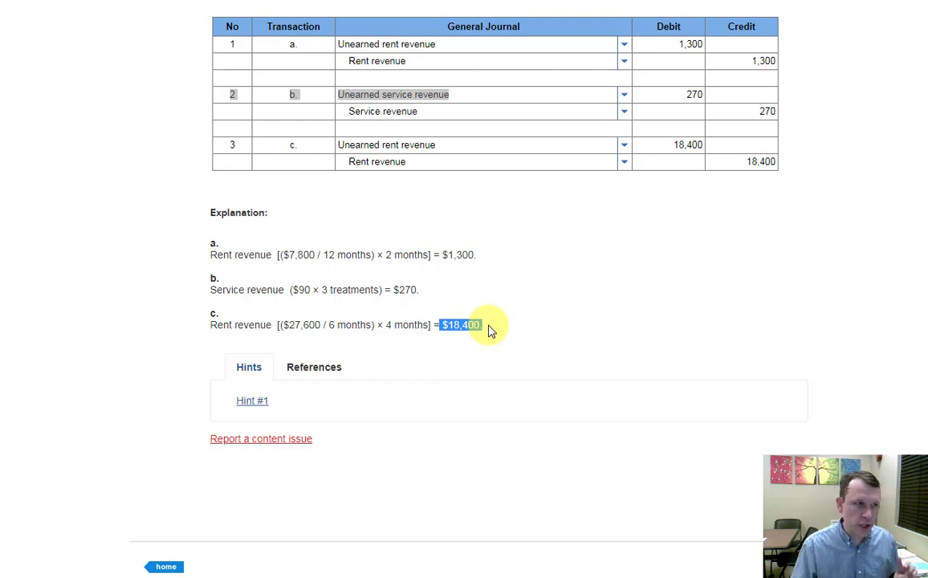
{"action": "scroll", "coordinate": [556, 265], "scroll_direction": "up", "scroll_amount": 6}
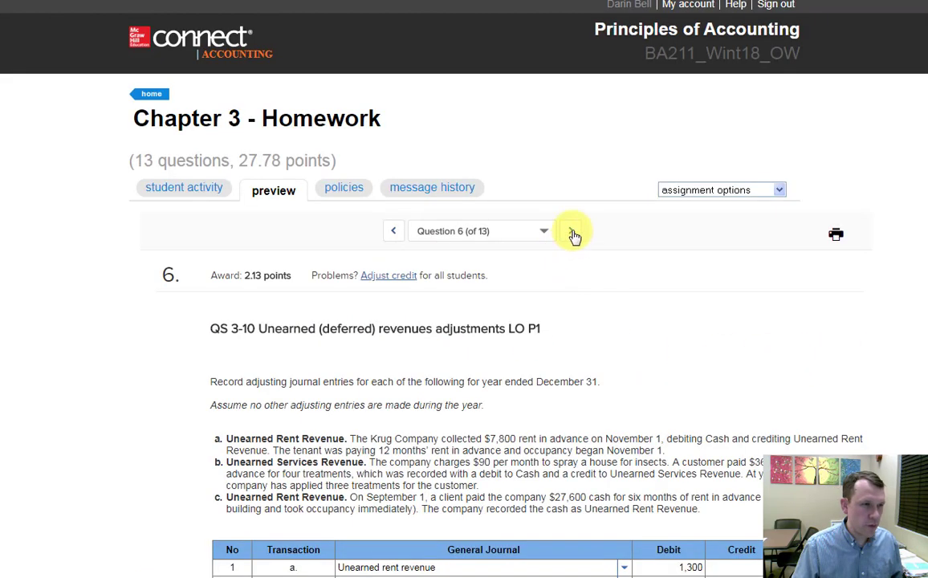
Step: Go to Question 7, the Tao Co. unearned revenues adjustment
{"action": "left_click", "coordinate": [574, 234]}
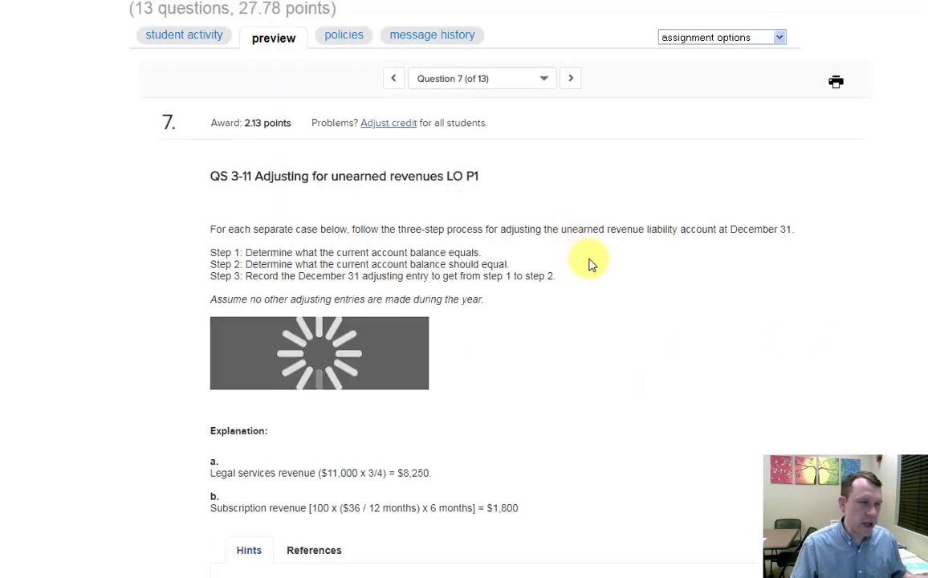
{"action": "scroll", "coordinate": [587, 263], "scroll_direction": "down", "scroll_amount": 2}
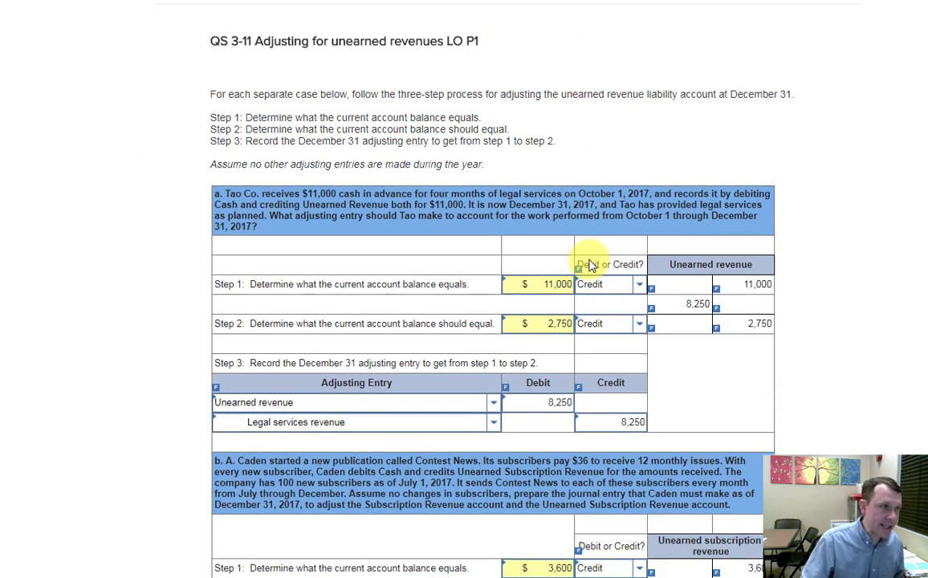
{"action": "scroll", "coordinate": [590, 259], "scroll_direction": "up", "scroll_amount": 1}
{"action": "scroll", "coordinate": [589, 268], "scroll_direction": "down", "scroll_amount": 1}
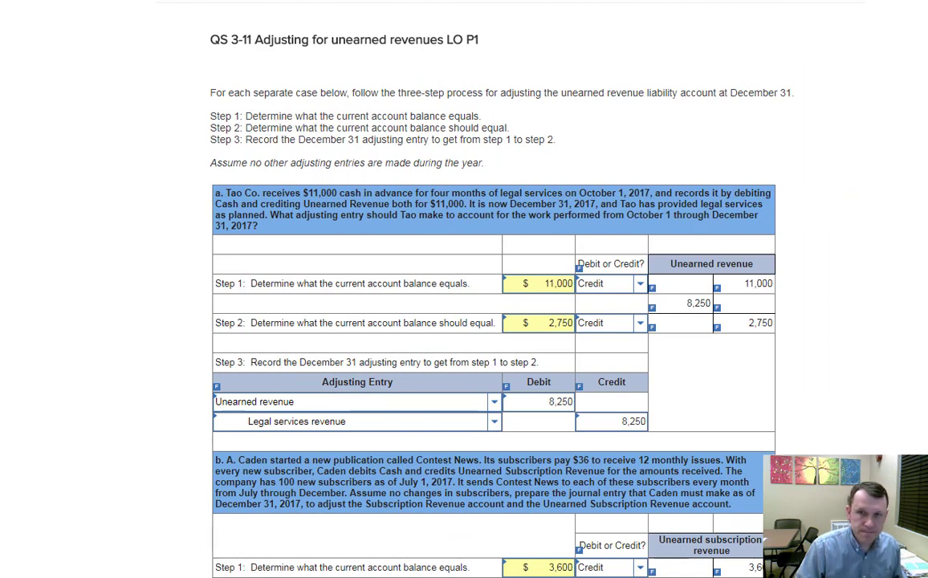
Step: Highlight the Step 1 and Step 2 Credit answers and the 11,000 Step 1 balance
{"action": "left_click", "coordinate": [598, 283]}
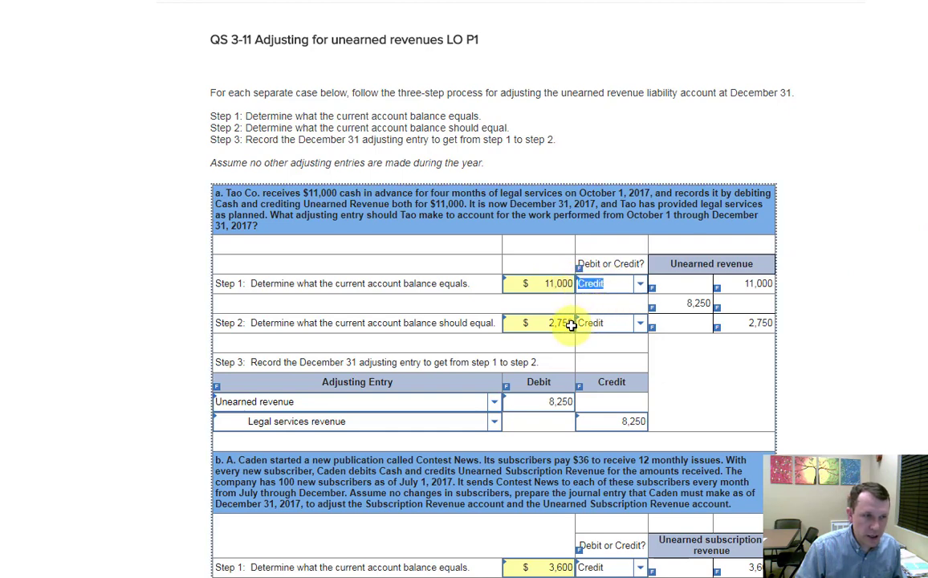
{"action": "left_click", "coordinate": [617, 324]}
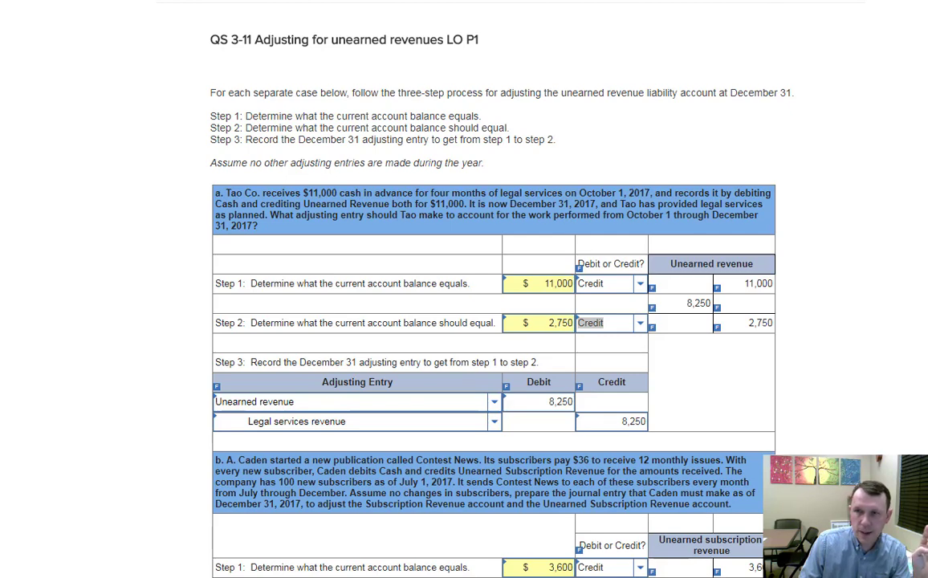
{"action": "double_click", "coordinate": [572, 285]}
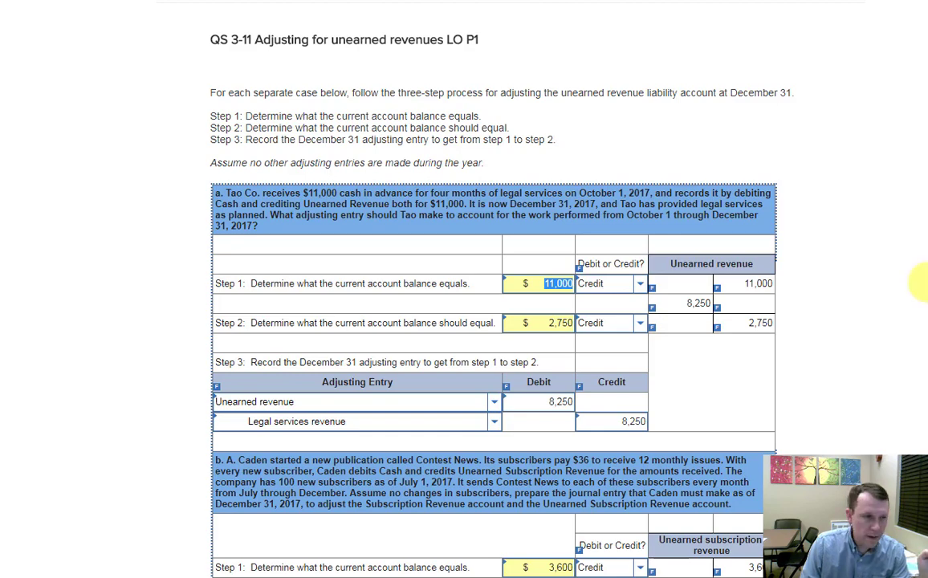
{"action": "left_click", "coordinate": [695, 298]}
{"action": "scroll", "coordinate": [597, 209], "scroll_direction": "down", "scroll_amount": 6}
Step: Highlight explanation a's 3/4 fraction and the July 1, 2017 start date
{"action": "scroll", "coordinate": [582, 257], "scroll_direction": "down", "scroll_amount": 1}
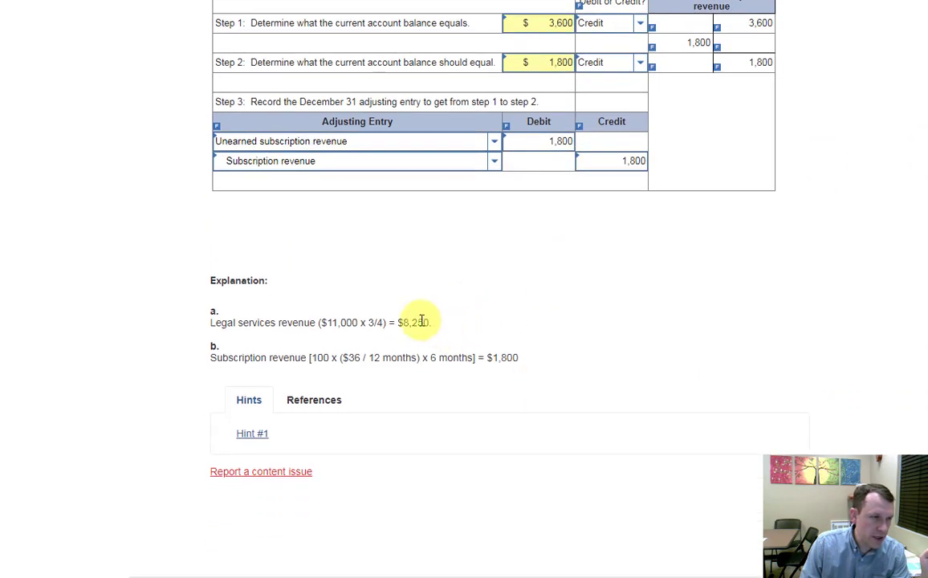
{"action": "left_click_drag", "start_coordinate": [430, 322], "coordinate": [208, 322]}
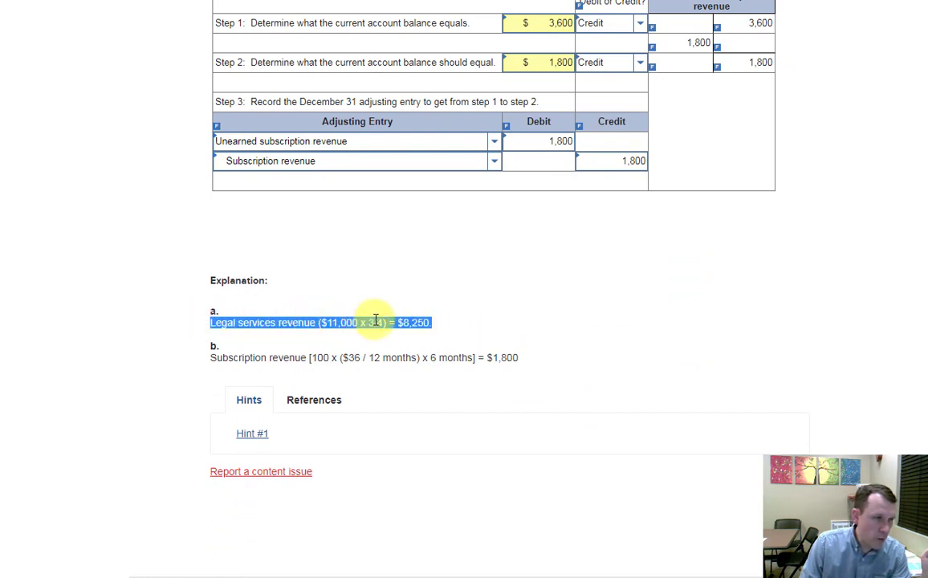
{"action": "left_click_drag", "start_coordinate": [377, 321], "coordinate": [368, 321]}
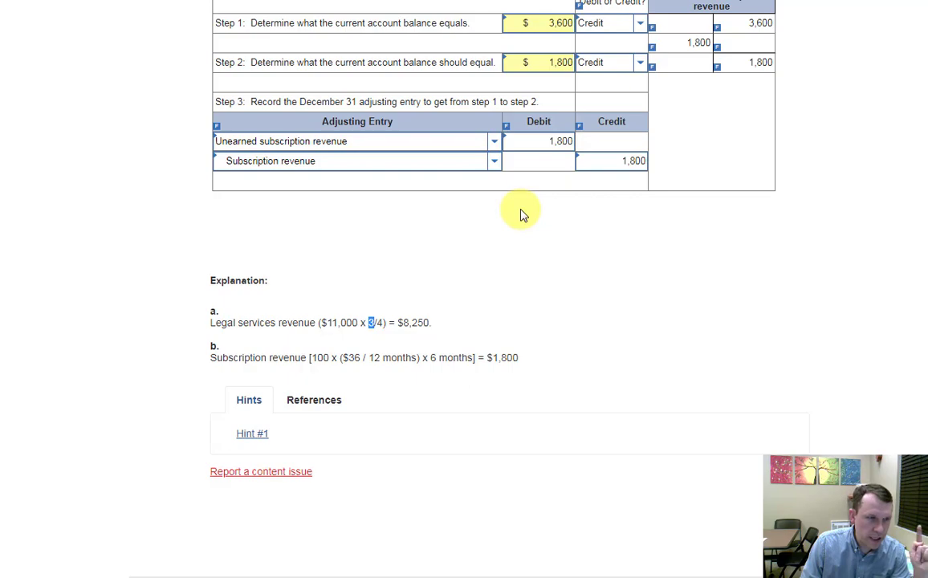
{"action": "scroll", "coordinate": [659, 297], "scroll_direction": "up", "scroll_amount": 6}
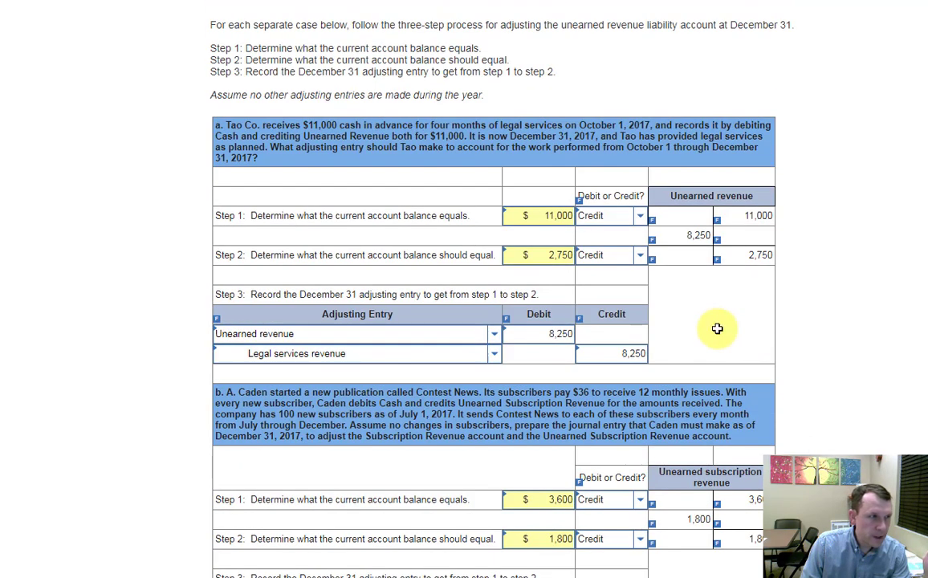
{"action": "scroll", "coordinate": [717, 327], "scroll_direction": "down", "scroll_amount": 3}
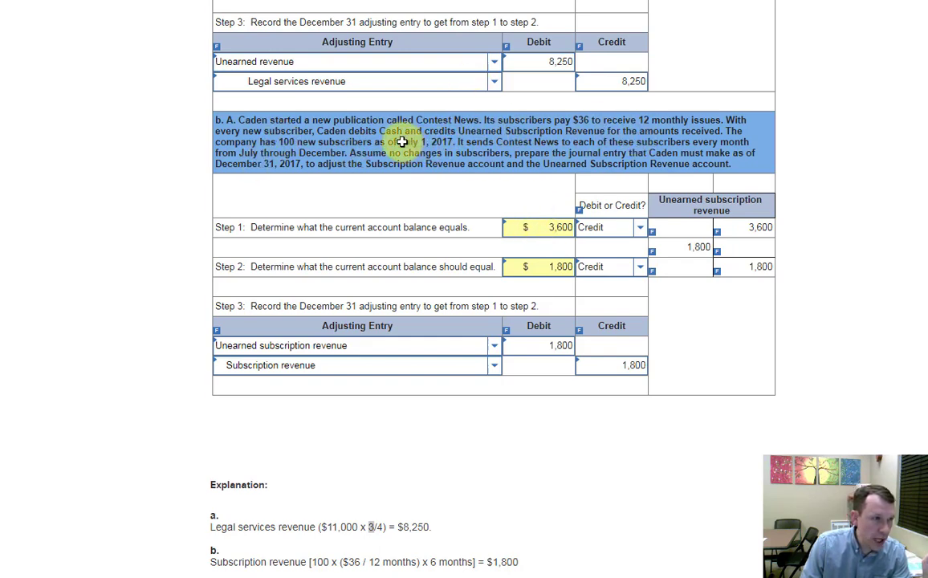
{"action": "left_click_drag", "start_coordinate": [402, 141], "coordinate": [456, 143]}
Step: Highlight explanation b's $36 price, the 100 × ($36 / 12 months) portion and the 6 months factor
{"action": "scroll", "coordinate": [715, 351], "scroll_direction": "down", "scroll_amount": 1}
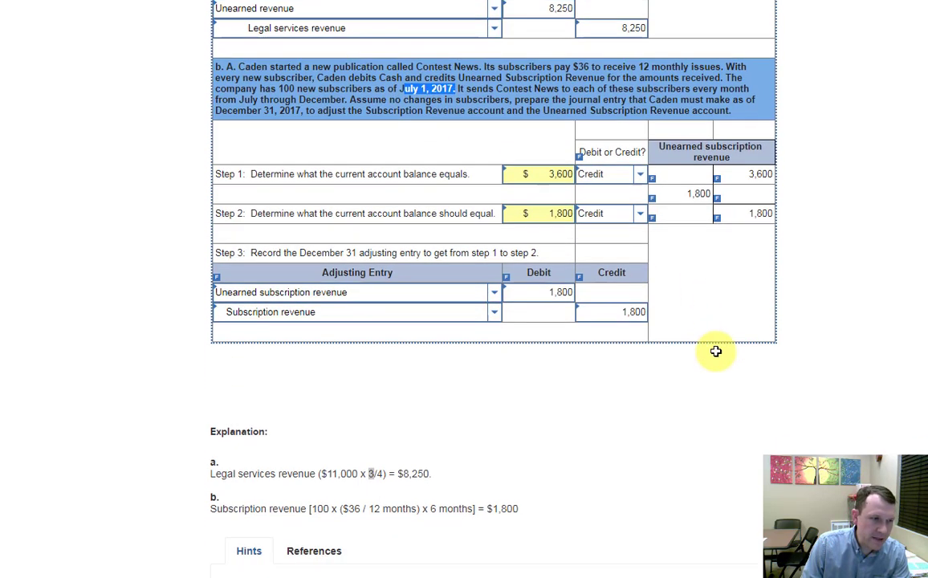
{"action": "scroll", "coordinate": [715, 350], "scroll_direction": "down", "scroll_amount": 1}
{"action": "left_click_drag", "start_coordinate": [530, 430], "coordinate": [230, 422]}
{"action": "left_click", "coordinate": [357, 424]}
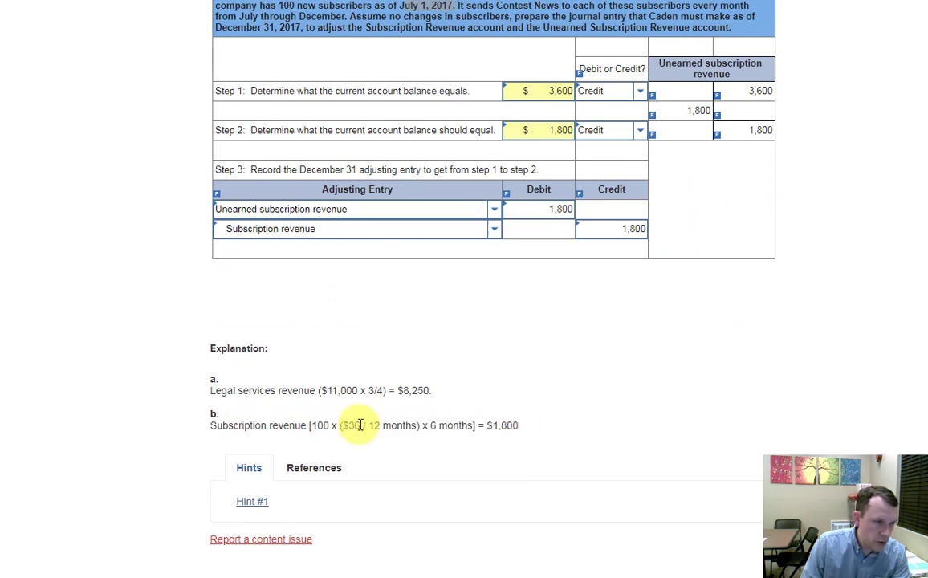
{"action": "double_click", "coordinate": [350, 425]}
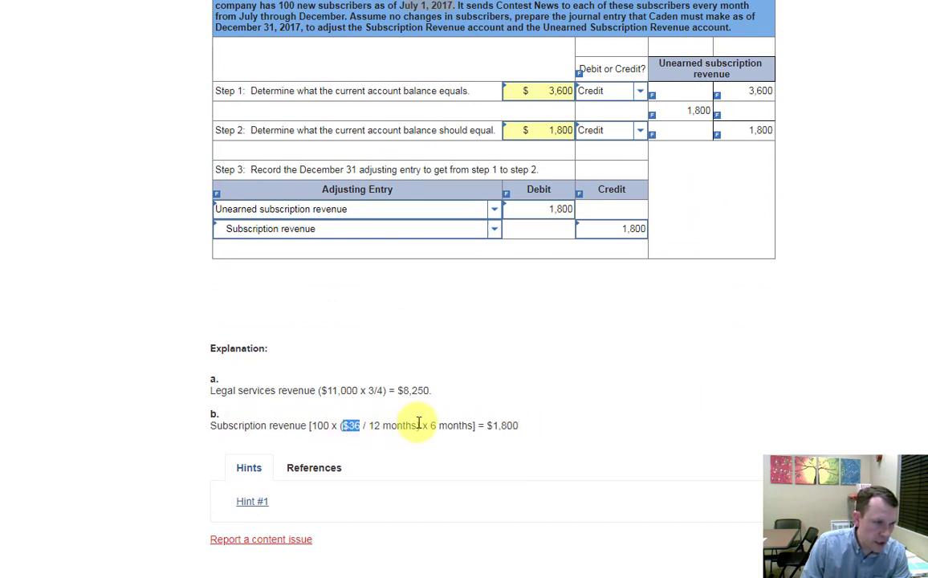
{"action": "left_click_drag", "start_coordinate": [416, 425], "coordinate": [310, 425]}
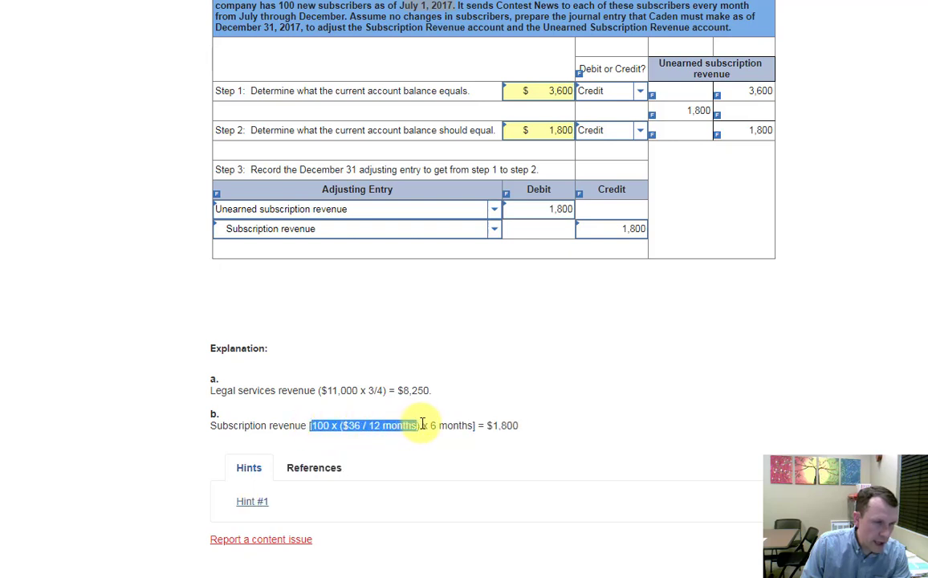
{"action": "left_click_drag", "start_coordinate": [431, 425], "coordinate": [473, 424]}
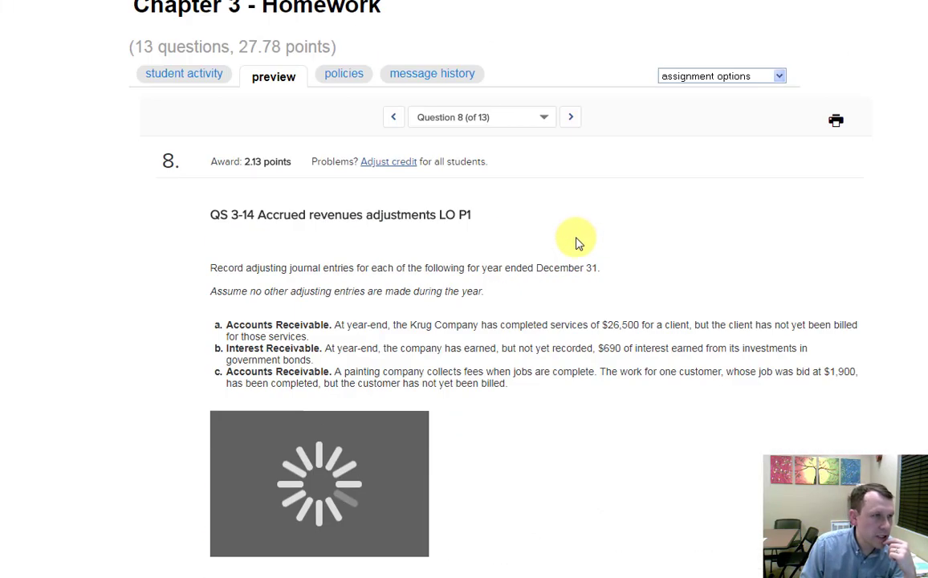
Step: Highlight Question 8's interest receivable entry in row 2 and accounts receivable entry in row 3
{"action": "scroll", "coordinate": [663, 240], "scroll_direction": "down", "scroll_amount": 2}
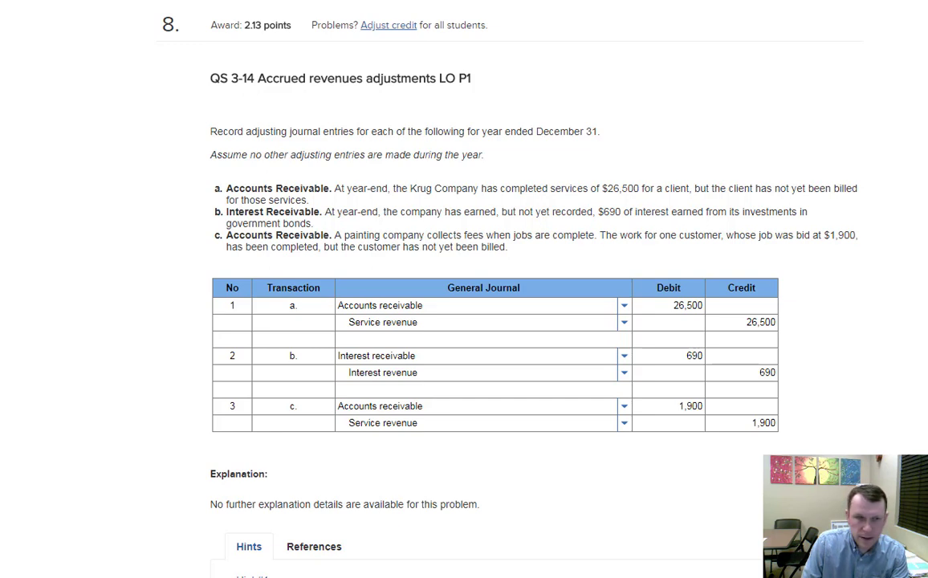
{"action": "left_click", "coordinate": [424, 374]}
{"action": "left_click_drag", "start_coordinate": [424, 374], "coordinate": [582, 346]}
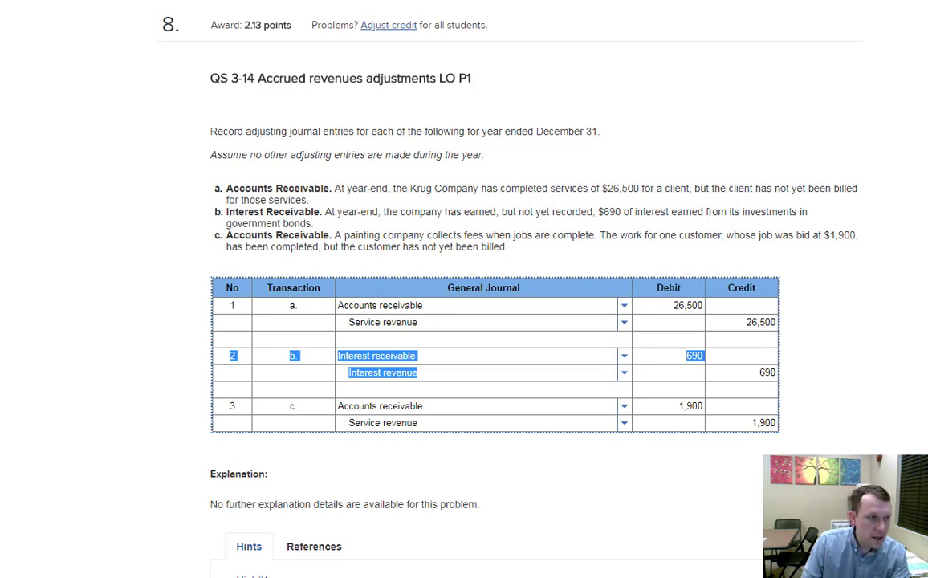
{"action": "left_click_drag", "start_coordinate": [425, 423], "coordinate": [319, 406]}
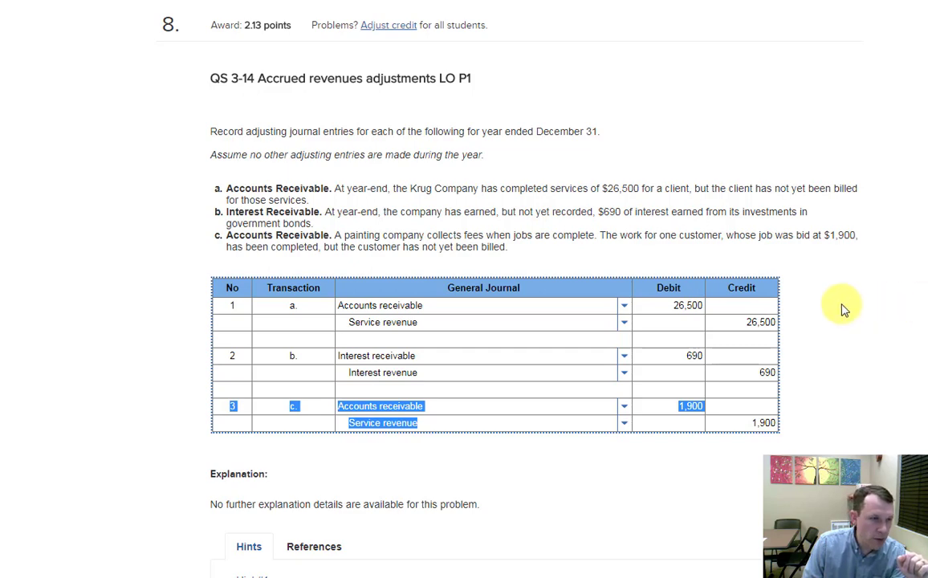
{"action": "scroll", "coordinate": [843, 308], "scroll_direction": "up", "scroll_amount": 2}
{"action": "scroll", "coordinate": [842, 308], "scroll_direction": "down", "scroll_amount": 2}
{"action": "scroll", "coordinate": [835, 273], "scroll_direction": "up", "scroll_amount": 3}
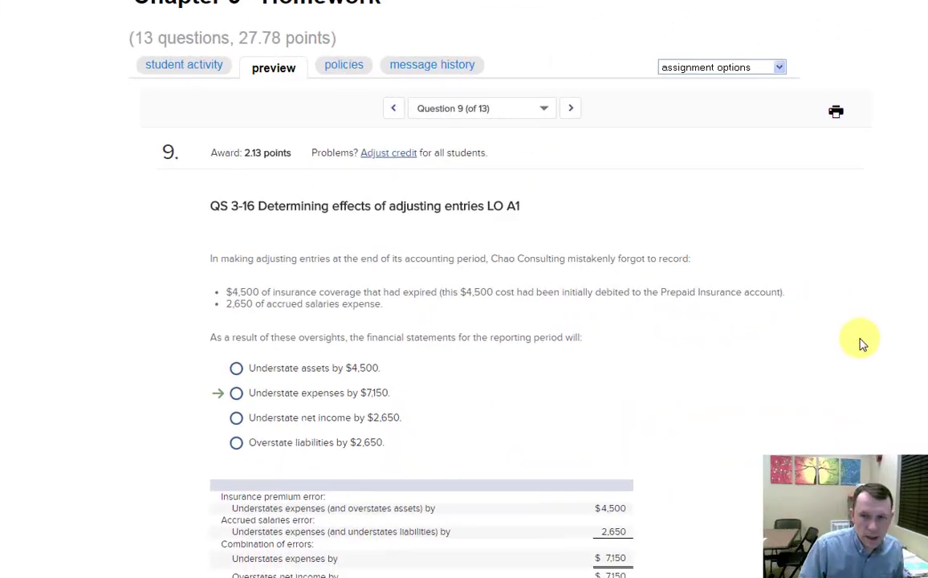
Step: Scroll through Question 9's solution table and highlight the combined error totals at the bottom
{"action": "scroll", "coordinate": [859, 342], "scroll_direction": "down", "scroll_amount": 3}
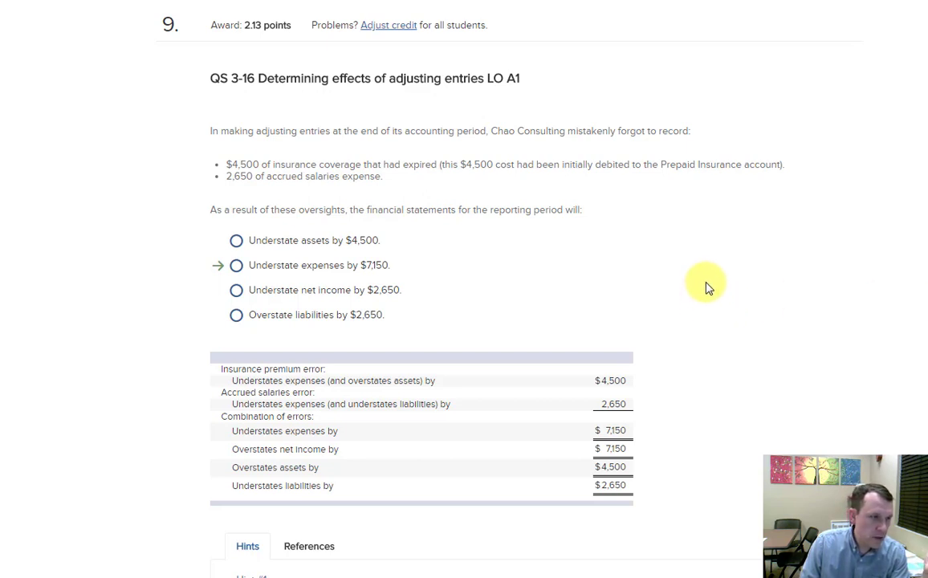
{"action": "scroll", "coordinate": [706, 289], "scroll_direction": "down", "scroll_amount": 3}
{"action": "left_click_drag", "start_coordinate": [637, 356], "coordinate": [545, 307]}
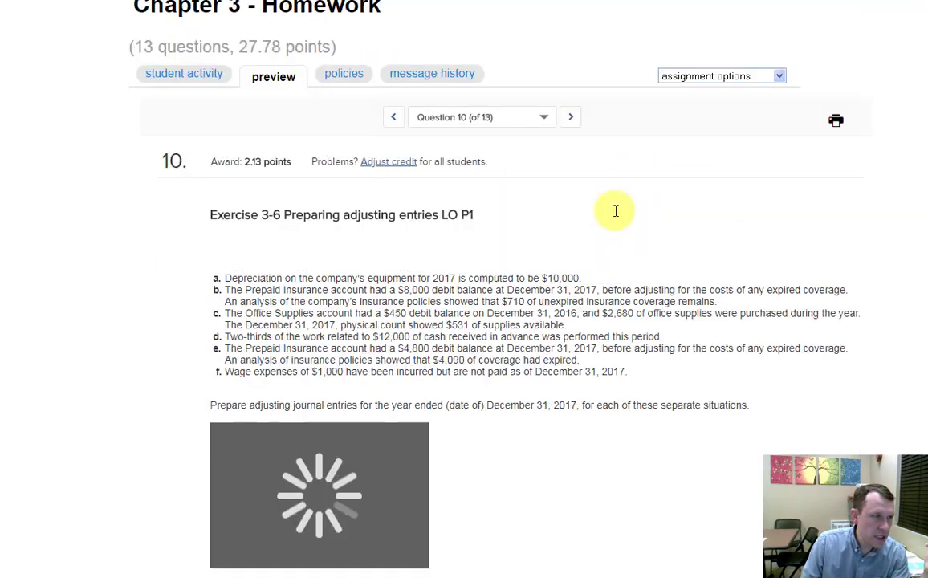
Step: Advance past Exercise 3-7 to Question 12 of 13, the Wilson Technical Institute problem with items a–h
{"action": "scroll", "coordinate": [615, 208], "scroll_direction": "down", "scroll_amount": 3}
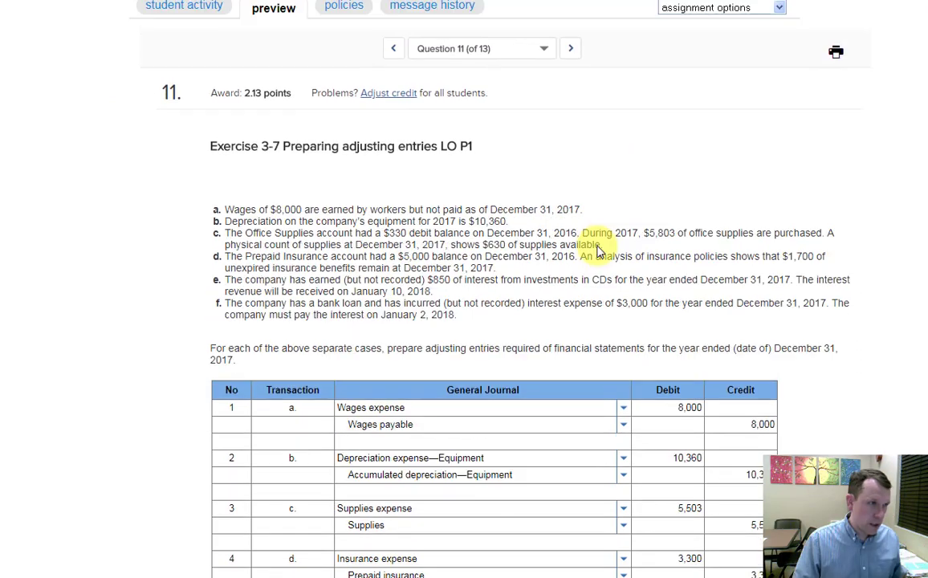
{"action": "scroll", "coordinate": [601, 249], "scroll_direction": "down", "scroll_amount": 3}
{"action": "scroll", "coordinate": [600, 253], "scroll_direction": "down", "scroll_amount": 5}
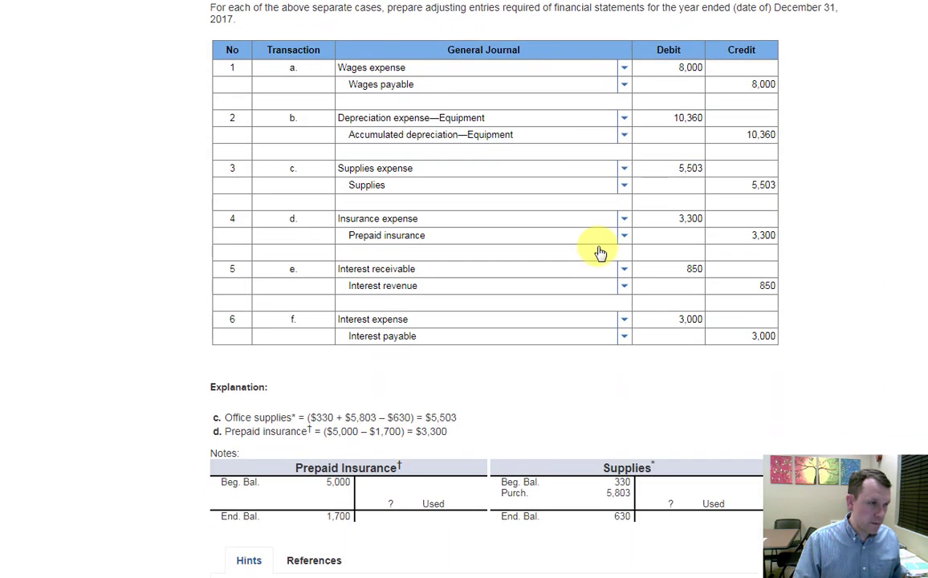
{"action": "scroll", "coordinate": [600, 252], "scroll_direction": "down", "scroll_amount": 2}
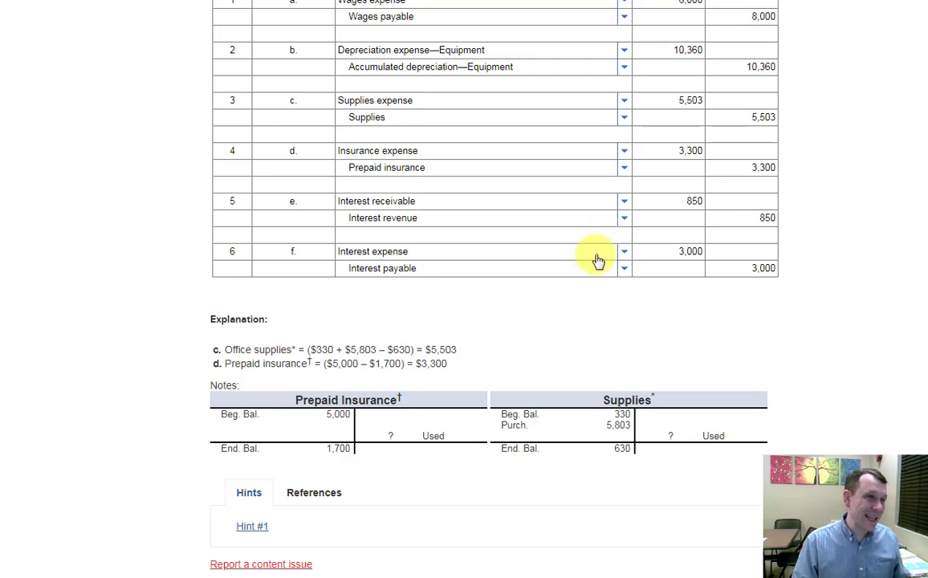
{"action": "scroll", "coordinate": [598, 261], "scroll_direction": "up", "scroll_amount": 2}
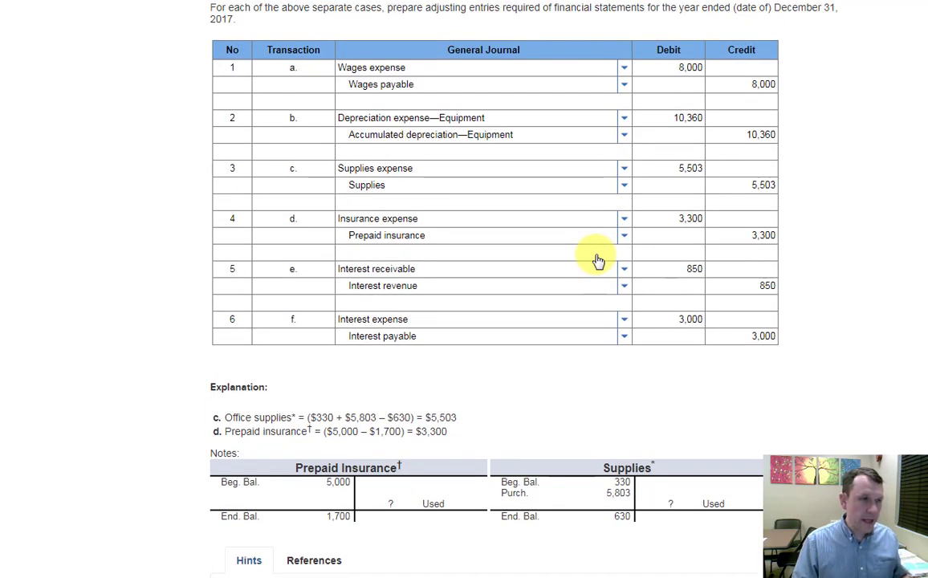
{"action": "scroll", "coordinate": [598, 261], "scroll_direction": "up", "scroll_amount": 5}
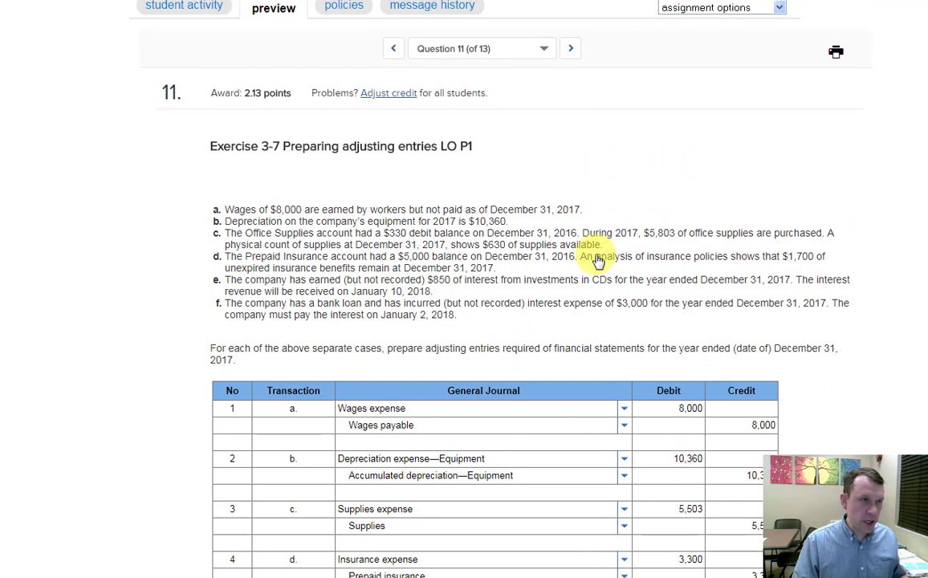
{"action": "left_click", "coordinate": [575, 48]}
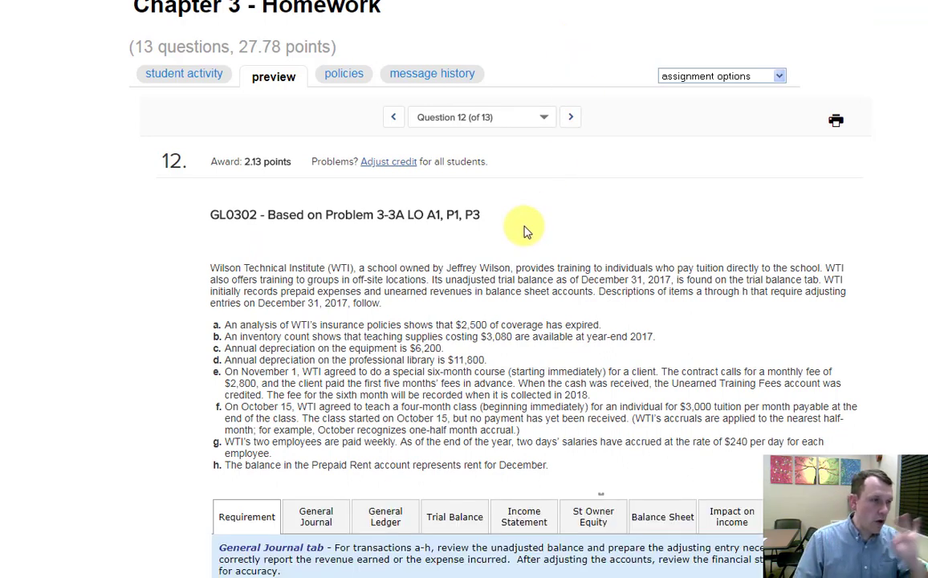
Step: Display Question 12's General Journal, listing eight Dec 31 entries from 2,500 Insurance expense to 4,400 Rent expense
{"action": "scroll", "coordinate": [526, 231], "scroll_direction": "down", "scroll_amount": 2}
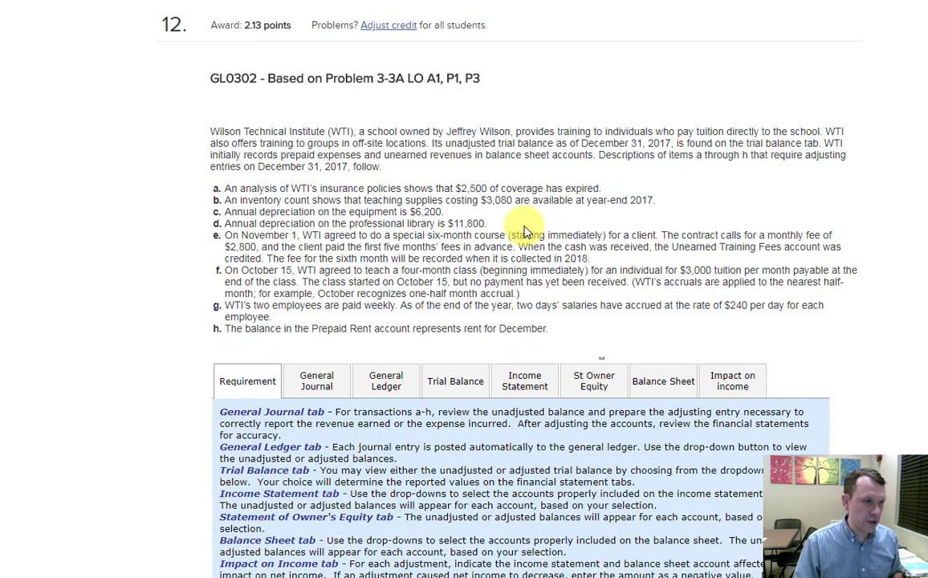
{"action": "scroll", "coordinate": [526, 231], "scroll_direction": "down", "scroll_amount": 1}
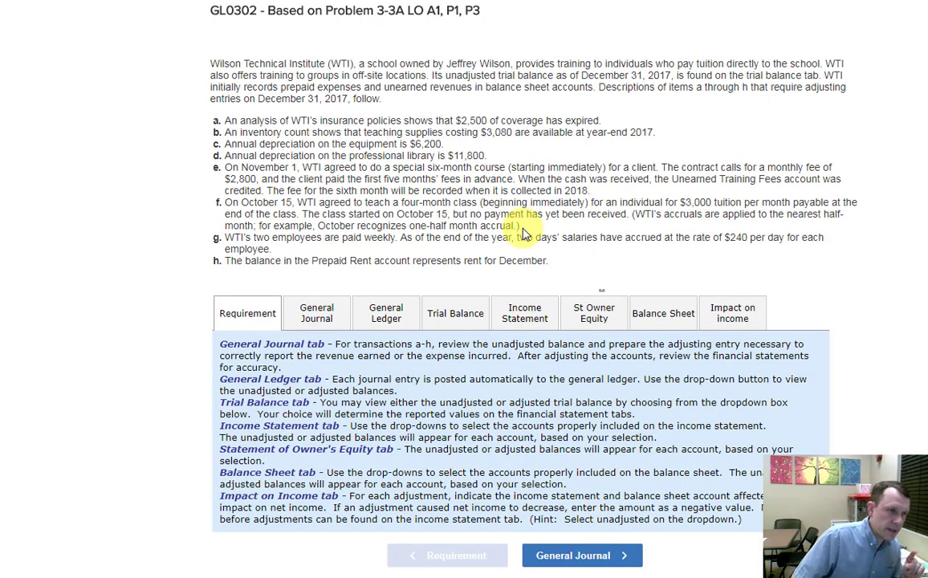
{"action": "left_click", "coordinate": [326, 319]}
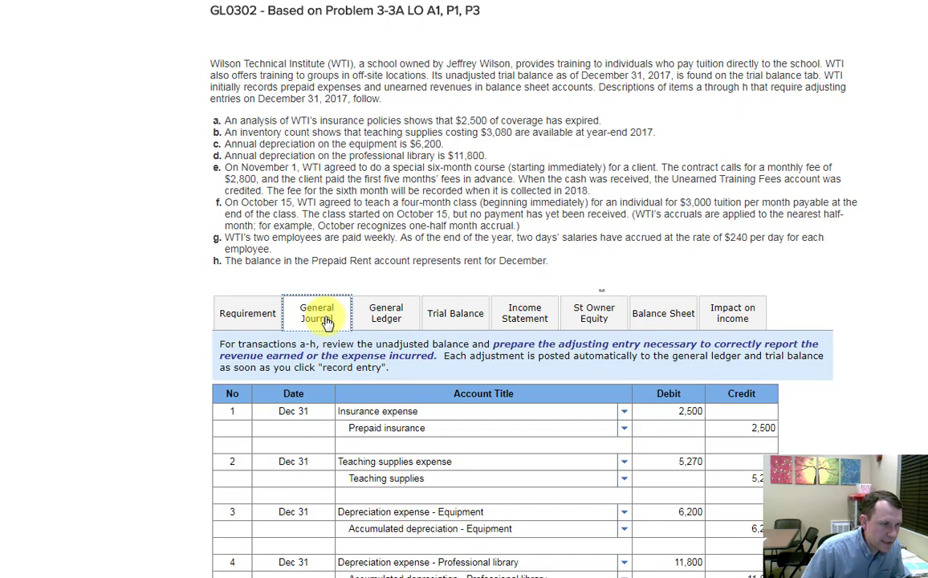
{"action": "scroll", "coordinate": [354, 317], "scroll_direction": "down", "scroll_amount": 3}
{"action": "scroll", "coordinate": [354, 317], "scroll_direction": "down", "scroll_amount": 3}
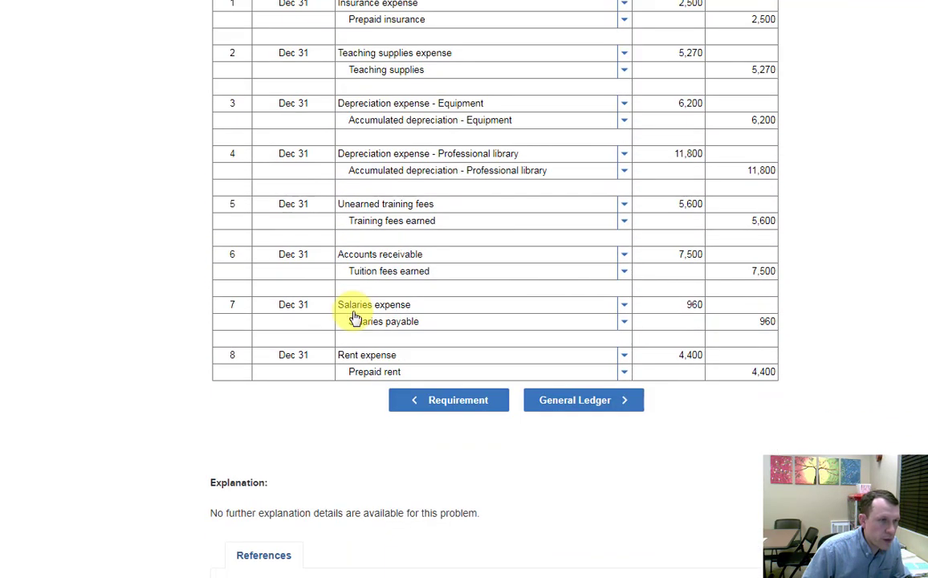
{"action": "scroll", "coordinate": [353, 317], "scroll_direction": "up", "scroll_amount": 1}
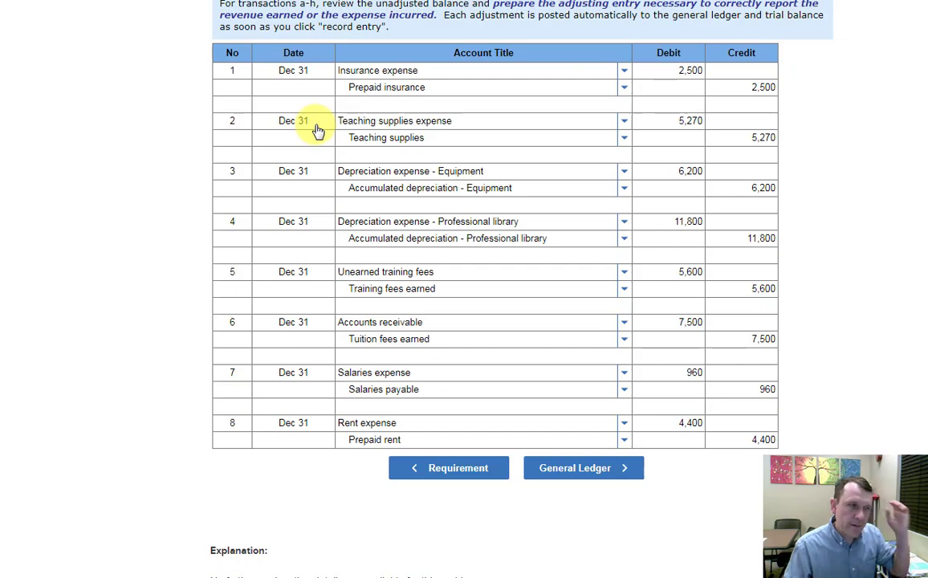
{"action": "scroll", "coordinate": [325, 236], "scroll_direction": "up", "scroll_amount": 5}
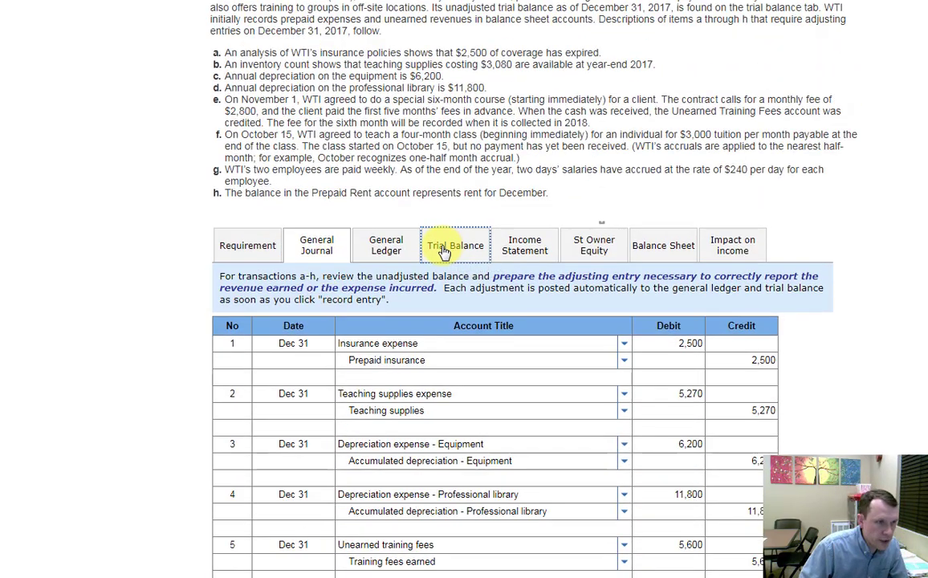
Step: Review Wilson Technical Institute's adjusted trial balance
{"action": "left_click", "coordinate": [447, 246]}
{"action": "scroll", "coordinate": [470, 257], "scroll_direction": "down", "scroll_amount": 10}
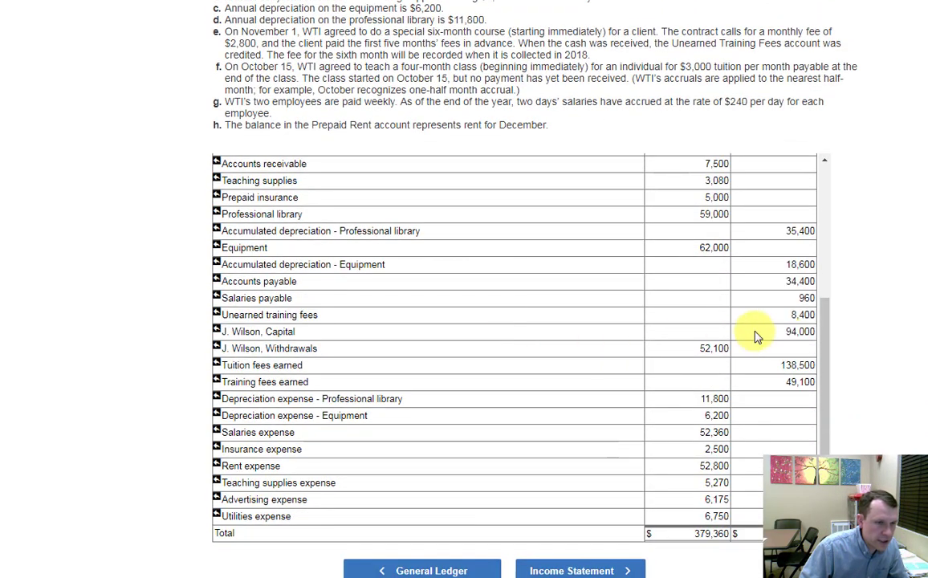
{"action": "scroll", "coordinate": [655, 331], "scroll_direction": "down", "scroll_amount": 1}
{"action": "scroll", "coordinate": [655, 327], "scroll_direction": "up", "scroll_amount": 2}
{"action": "scroll", "coordinate": [649, 309], "scroll_direction": "down", "scroll_amount": 2}
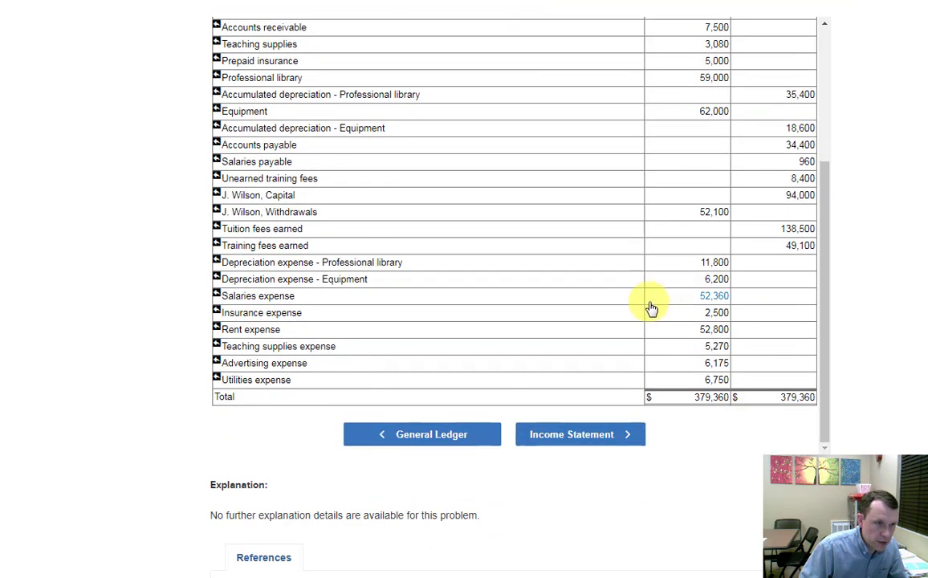
{"action": "scroll", "coordinate": [356, 249], "scroll_direction": "up", "scroll_amount": 4}
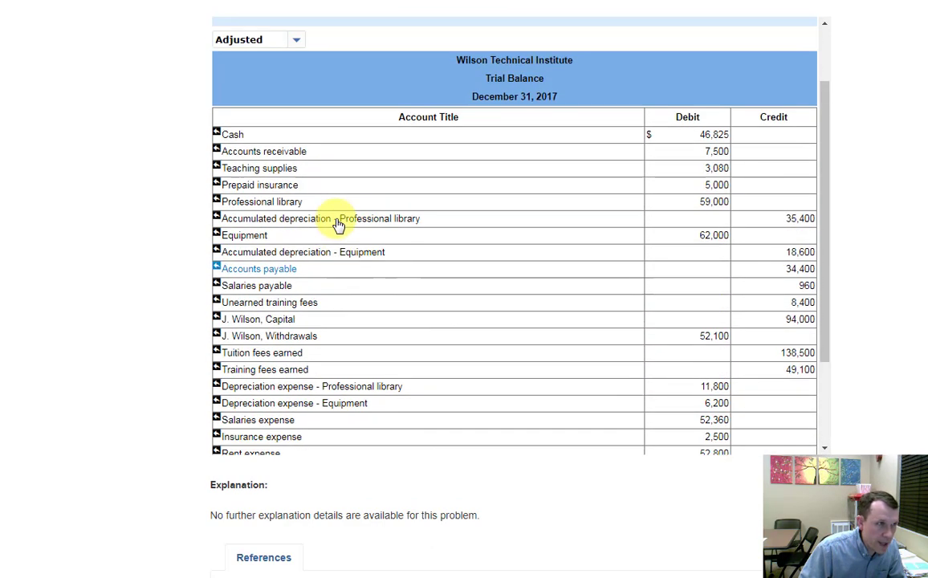
{"action": "scroll", "coordinate": [414, 147], "scroll_direction": "up", "scroll_amount": 3}
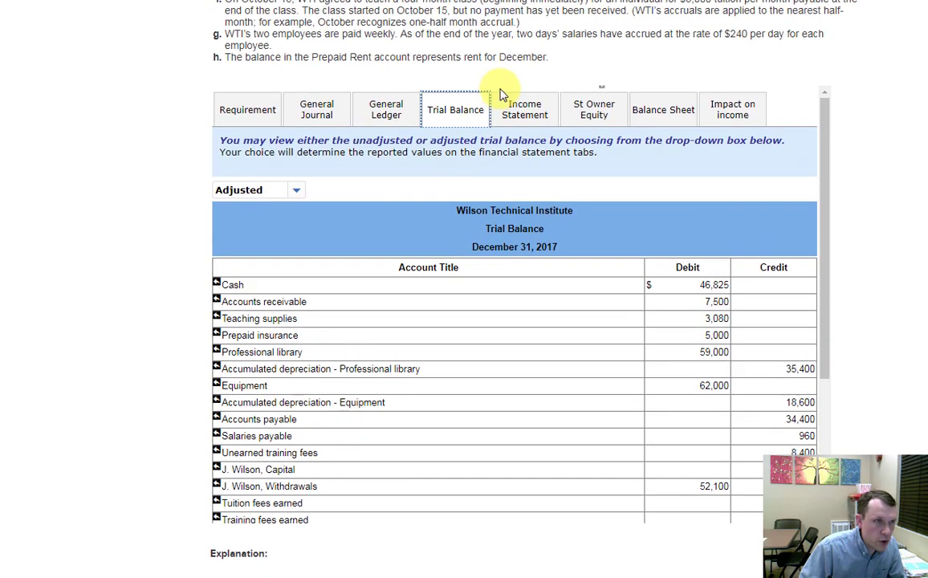
Step: Step through the income statement, owner's equity statement and balance sheet, showing 129,405 total assets
{"action": "left_click", "coordinate": [534, 115]}
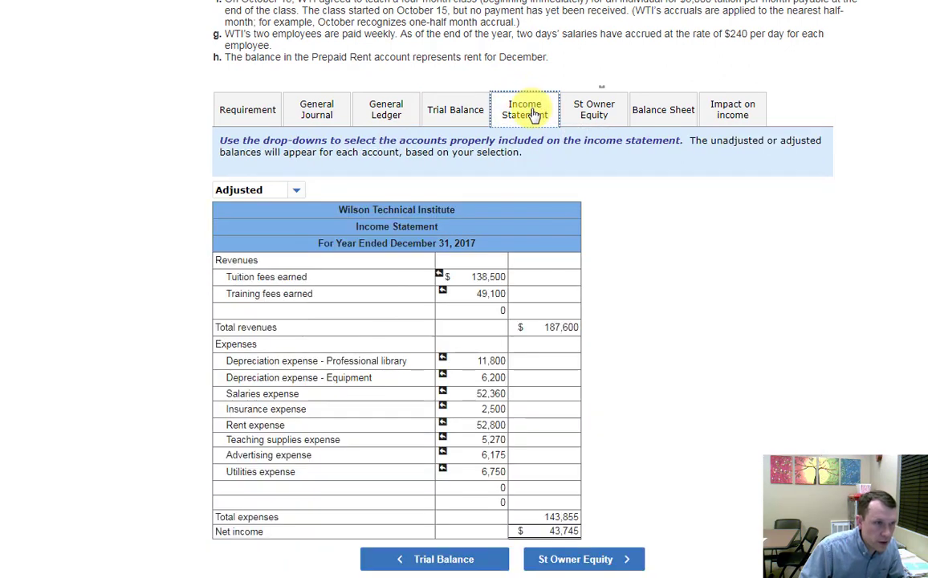
{"action": "left_click", "coordinate": [595, 113]}
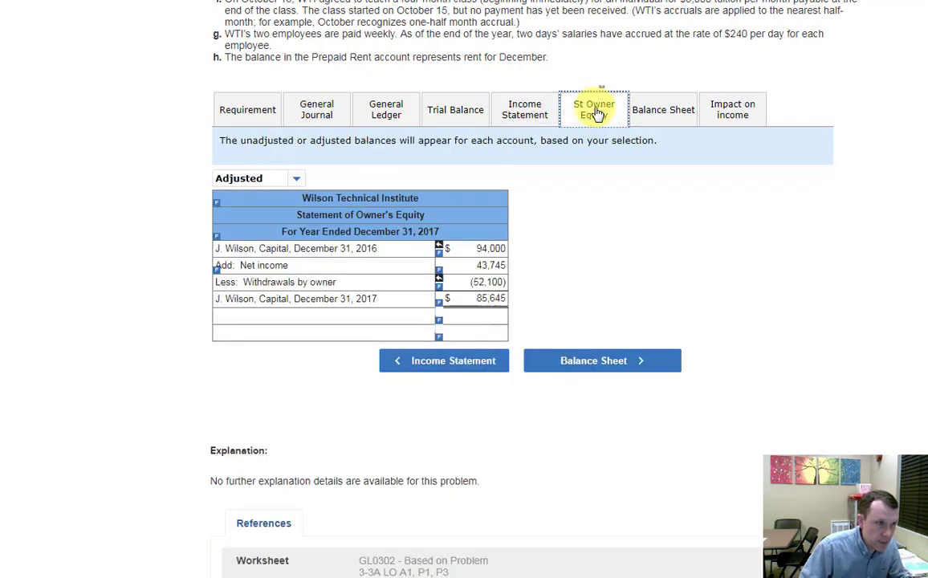
{"action": "left_click", "coordinate": [675, 114]}
{"action": "scroll", "coordinate": [647, 165], "scroll_direction": "down", "scroll_amount": 3}
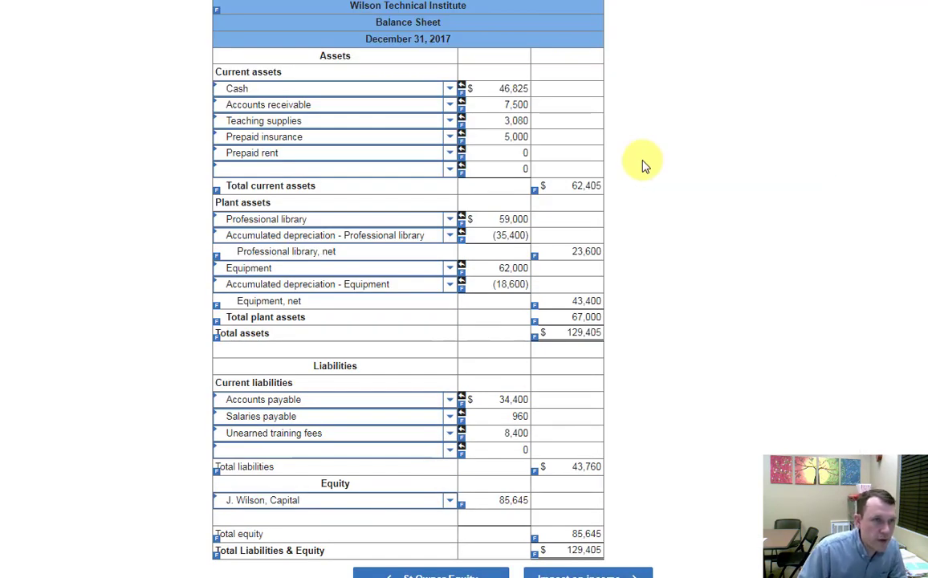
{"action": "scroll", "coordinate": [642, 165], "scroll_direction": "up", "scroll_amount": 4}
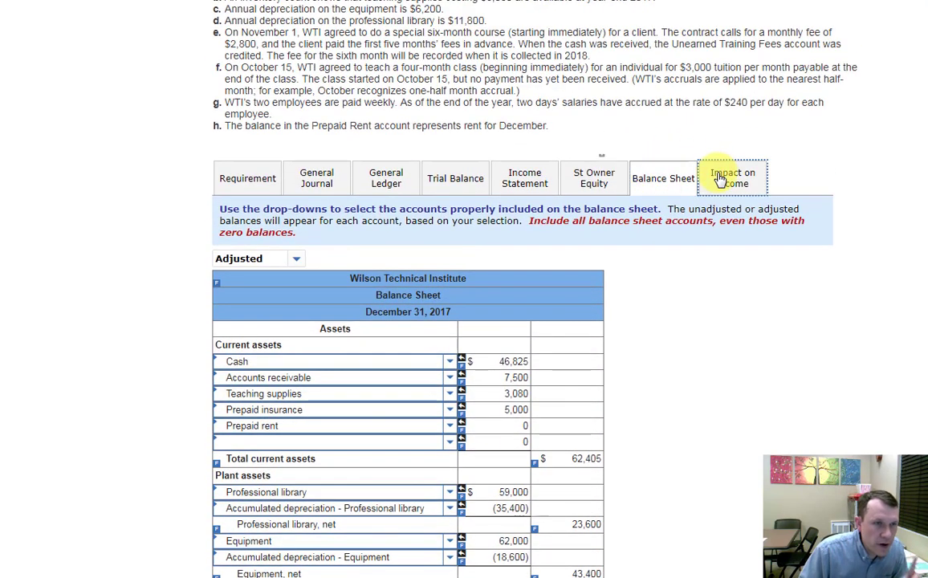
Step: Show the Impact on income worksheet's (18,030) adjustments, highlighting the Income statement and Balance Sheet columns
{"action": "left_click", "coordinate": [722, 177]}
{"action": "scroll", "coordinate": [905, 238], "scroll_direction": "down", "scroll_amount": 1}
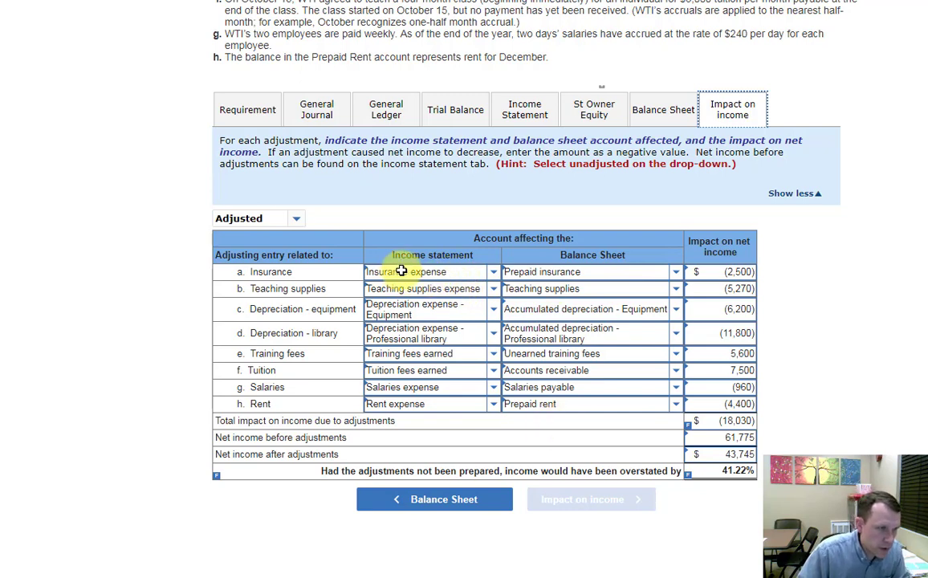
{"action": "left_click_drag", "start_coordinate": [458, 253], "coordinate": [392, 253]}
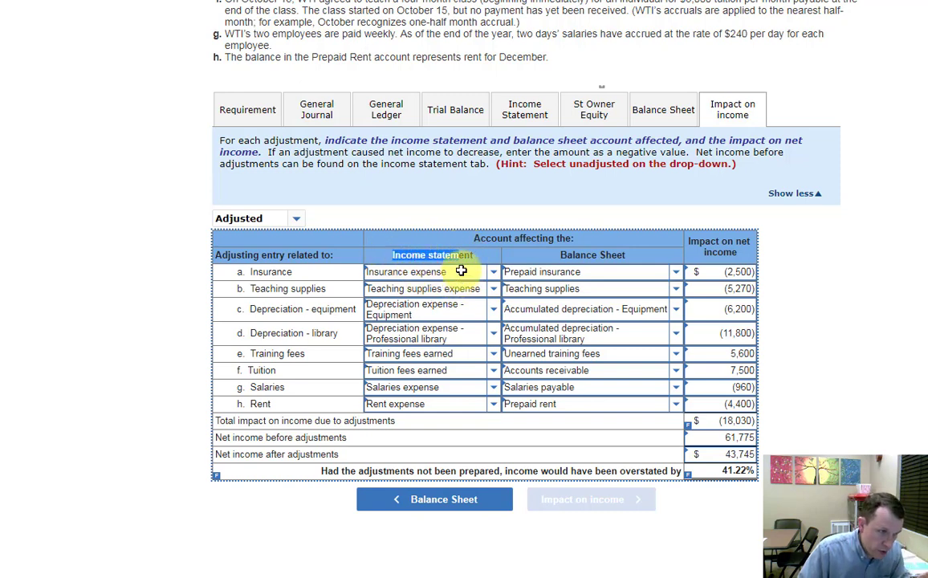
{"action": "left_click_drag", "start_coordinate": [459, 354], "coordinate": [394, 371]}
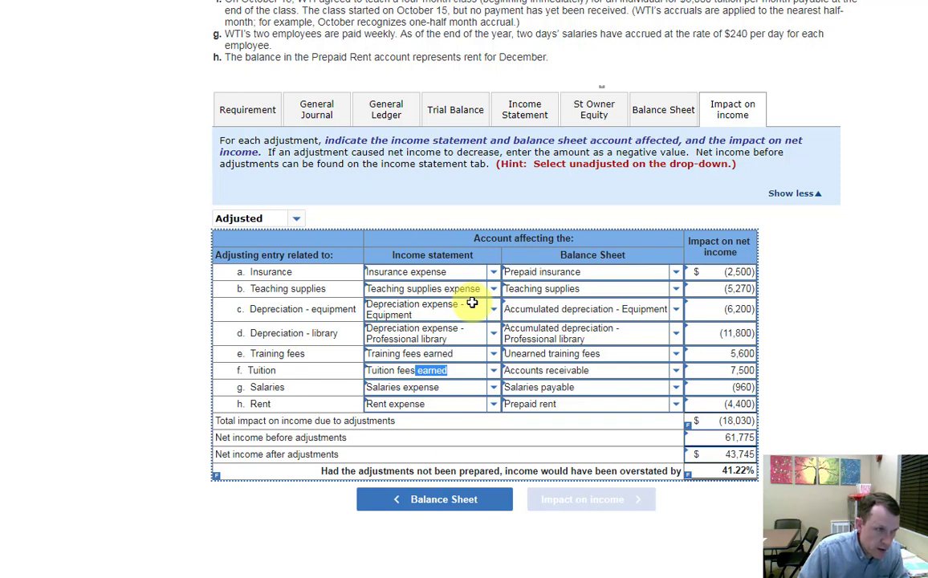
{"action": "left_click", "coordinate": [594, 253]}
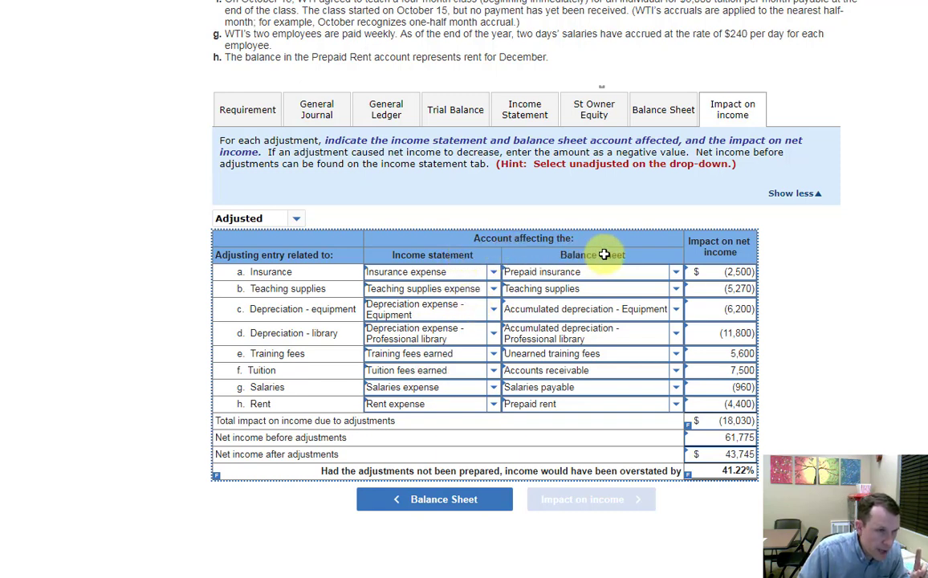
{"action": "left_click_drag", "start_coordinate": [632, 253], "coordinate": [550, 254]}
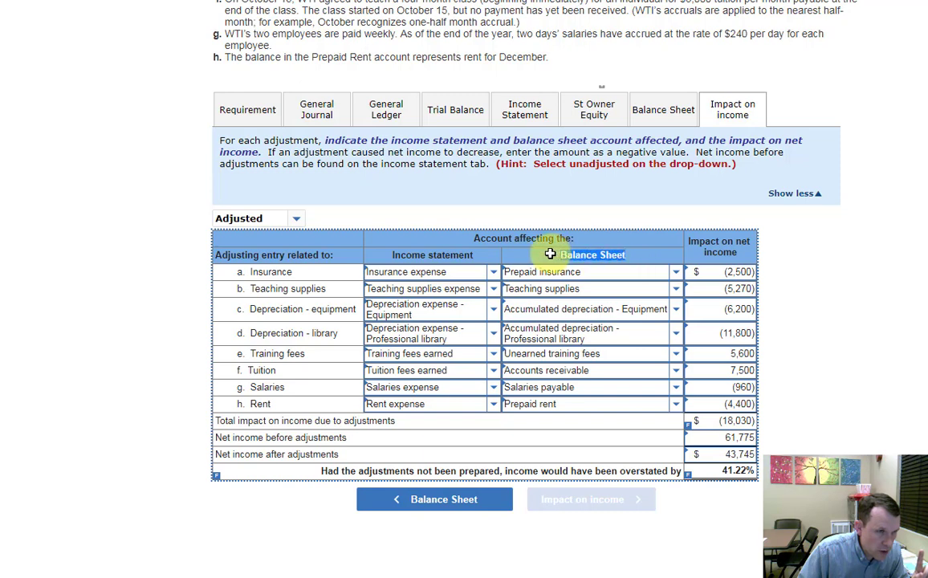
{"action": "left_click", "coordinate": [323, 114]}
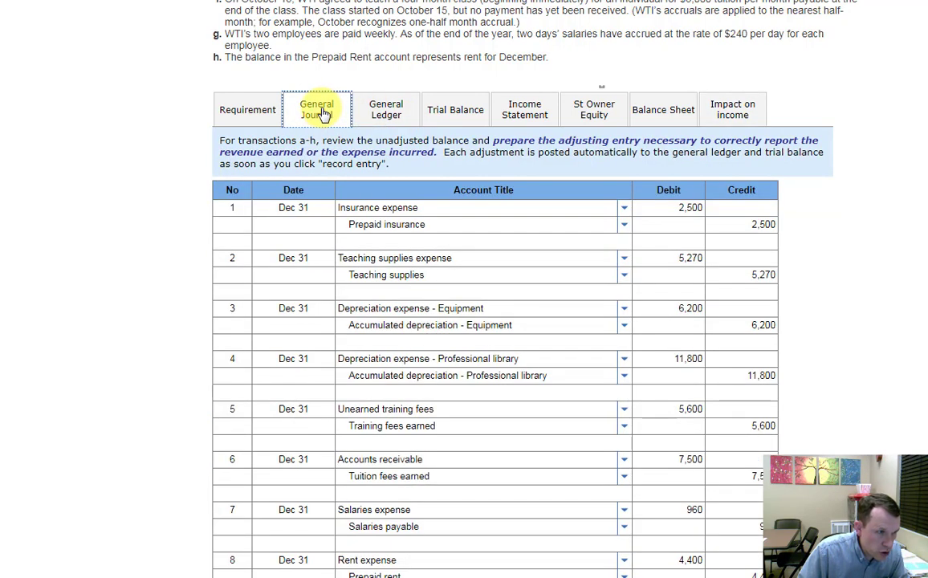
{"action": "left_click_drag", "start_coordinate": [415, 212], "coordinate": [345, 232]}
{"action": "left_click", "coordinate": [403, 231]}
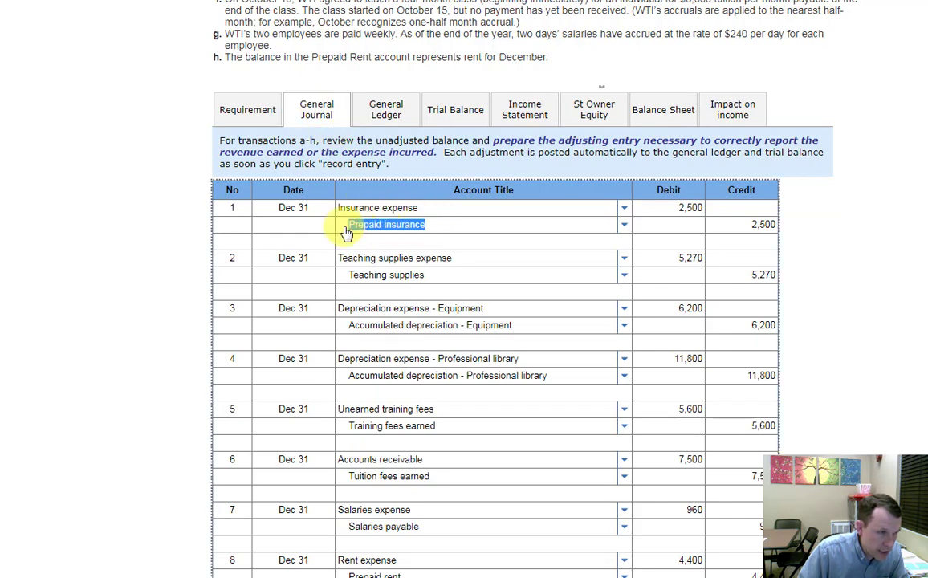
{"action": "left_click_drag", "start_coordinate": [452, 262], "coordinate": [417, 261]}
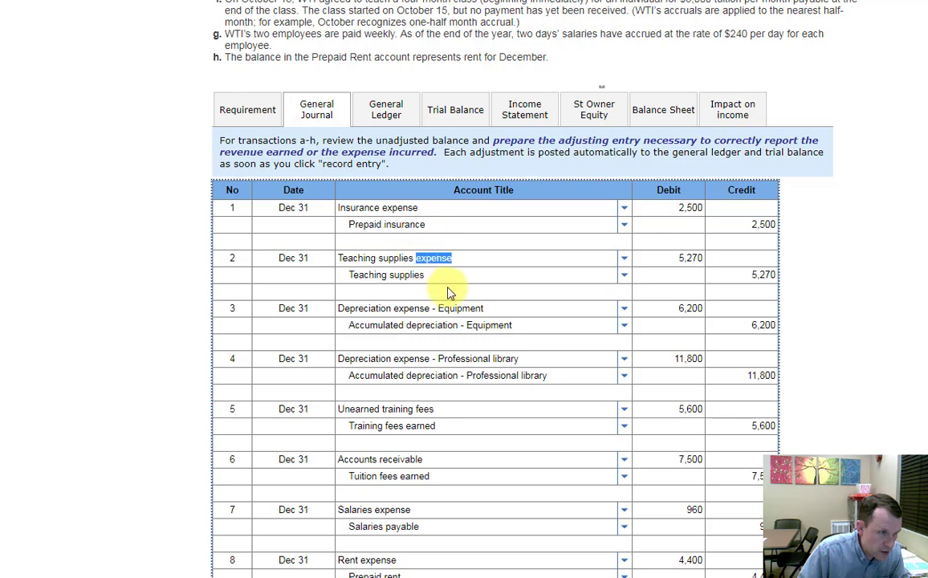
{"action": "left_click_drag", "start_coordinate": [449, 293], "coordinate": [344, 290]}
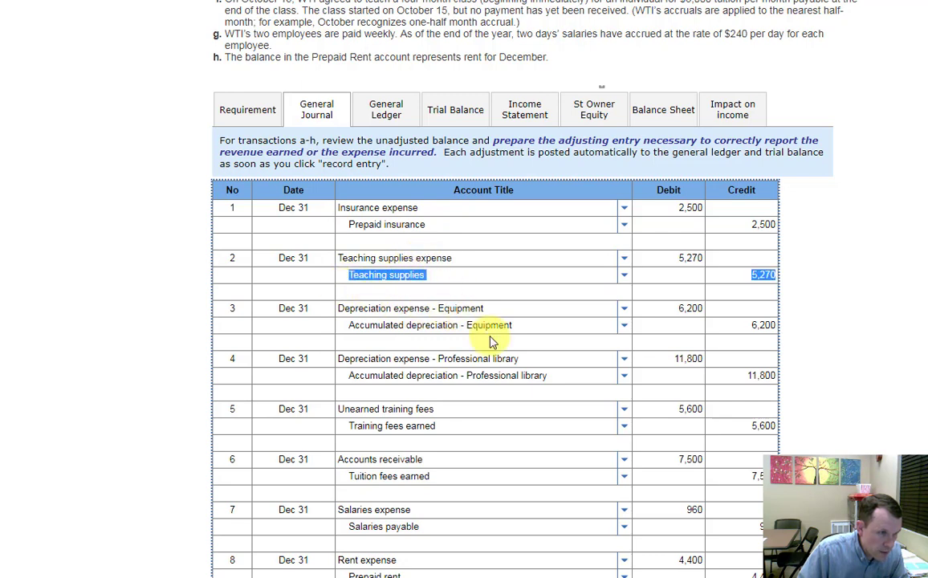
{"action": "left_click_drag", "start_coordinate": [438, 431], "coordinate": [332, 413]}
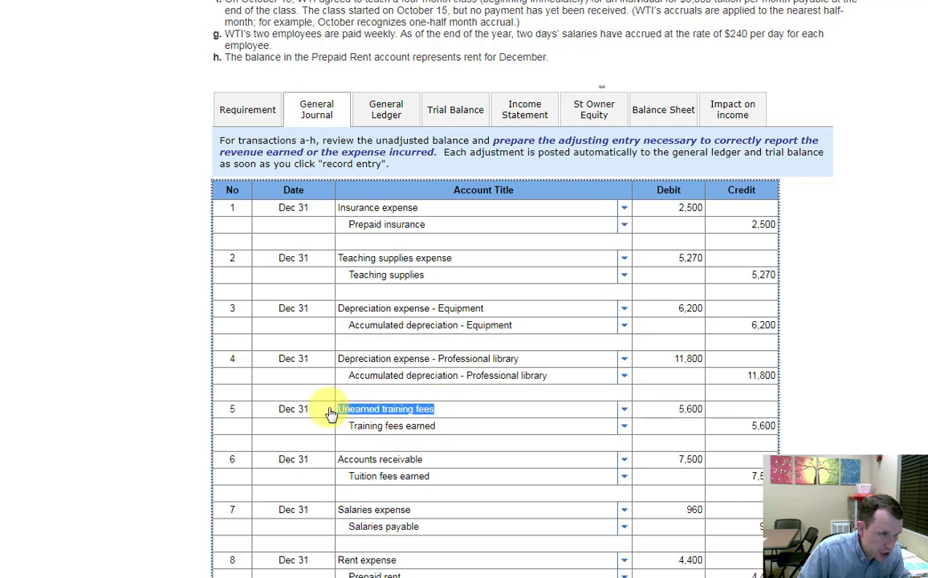
{"action": "left_click", "coordinate": [734, 105]}
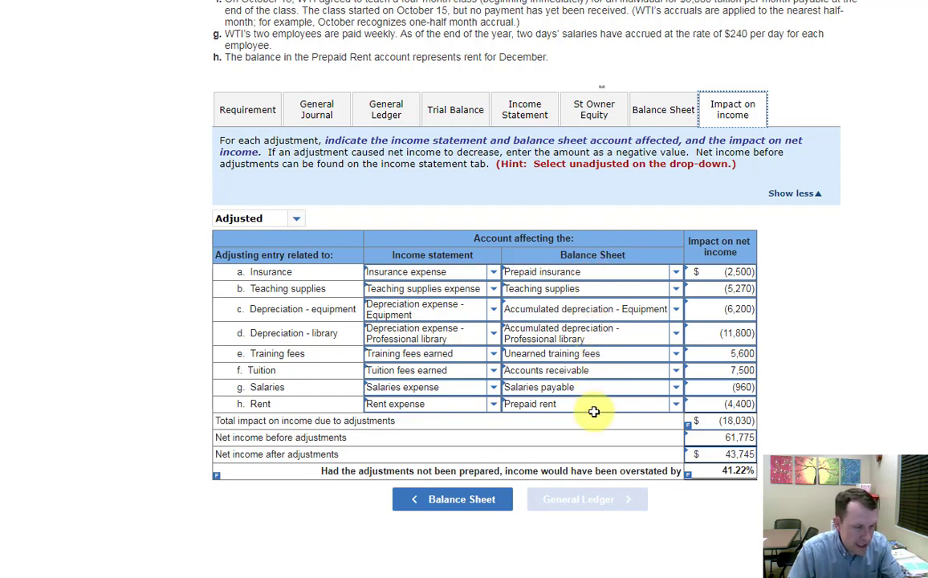
Step: Advance to Question 13, the April 2017 transactions with six April 30 adjusting items a–f
{"action": "scroll", "coordinate": [599, 399], "scroll_direction": "down", "scroll_amount": 3}
{"action": "scroll", "coordinate": [598, 399], "scroll_direction": "up", "scroll_amount": 3}
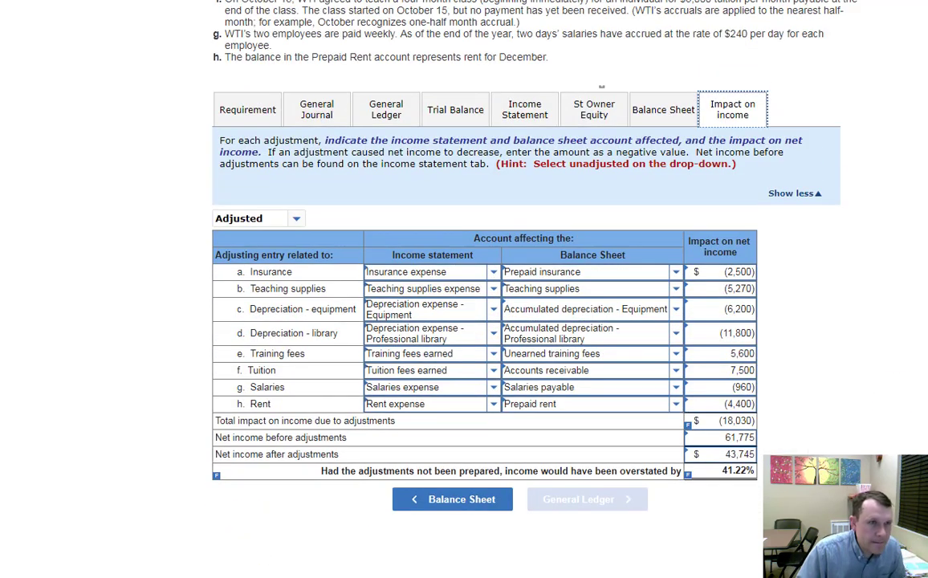
{"action": "scroll", "coordinate": [634, 64], "scroll_direction": "up", "scroll_amount": 4}
{"action": "scroll", "coordinate": [614, 112], "scroll_direction": "up", "scroll_amount": 1}
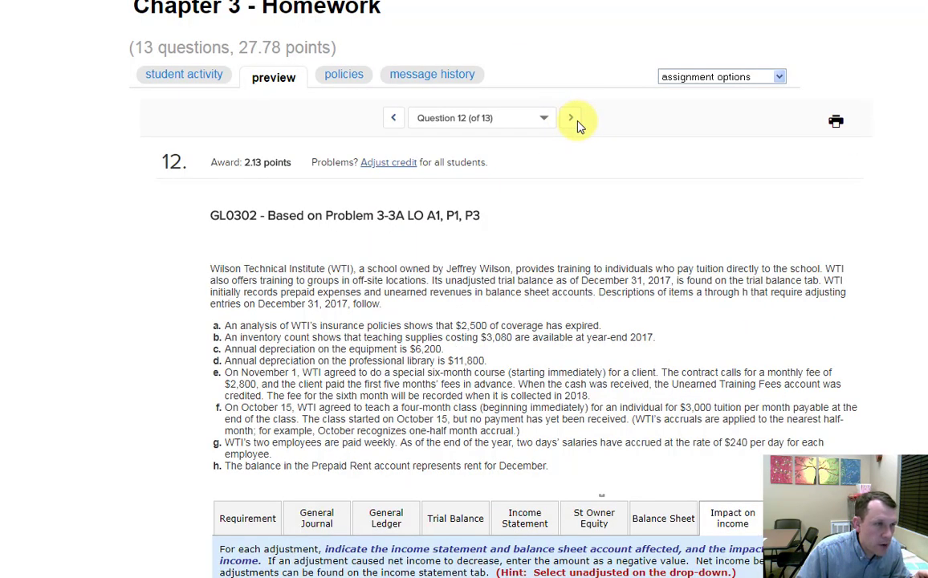
{"action": "left_click", "coordinate": [571, 118]}
{"action": "scroll", "coordinate": [460, 231], "scroll_direction": "down", "scroll_amount": 3}
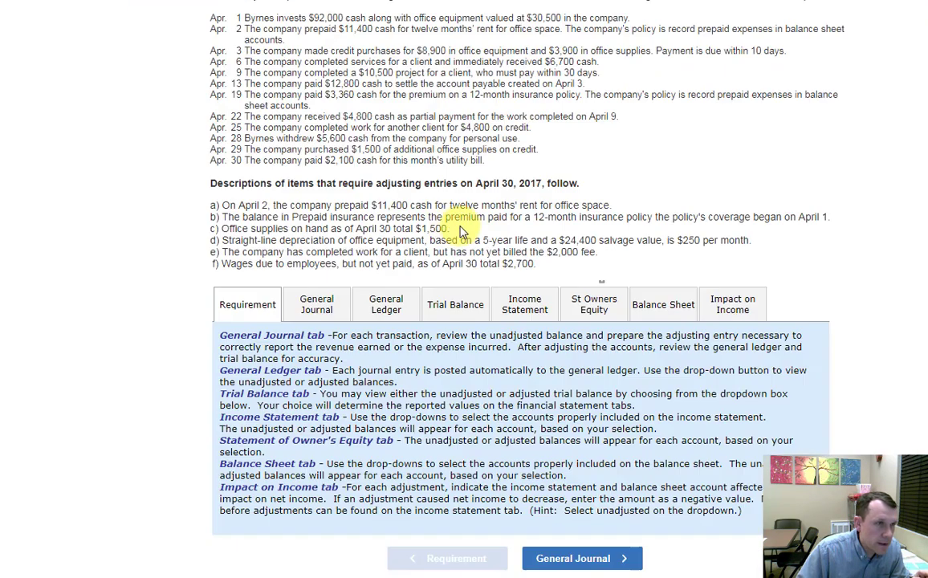
Step: Show Fashion First's adjusting journal entries
{"action": "scroll", "coordinate": [433, 240], "scroll_direction": "down", "scroll_amount": 1}
{"action": "left_click", "coordinate": [312, 236]}
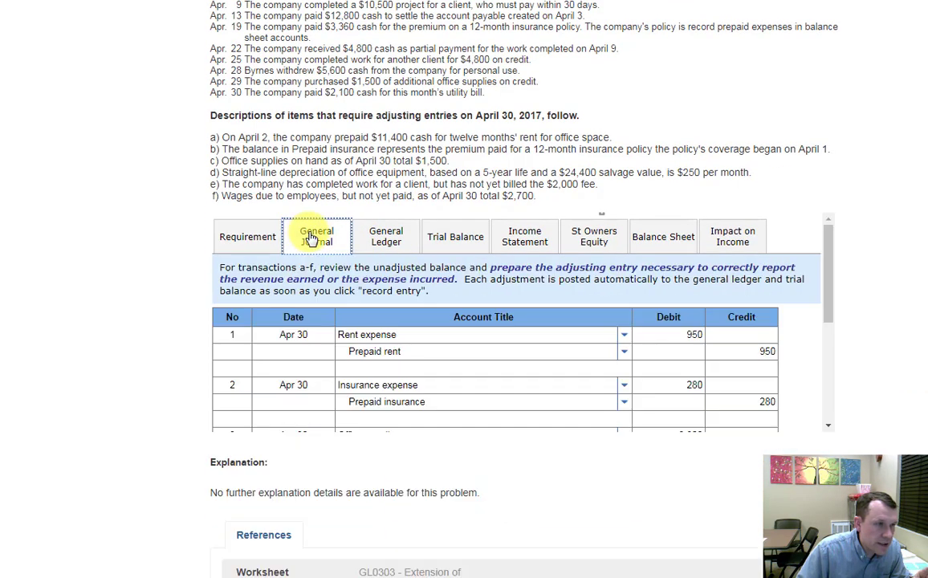
{"action": "scroll", "coordinate": [517, 239], "scroll_direction": "down", "scroll_amount": 2}
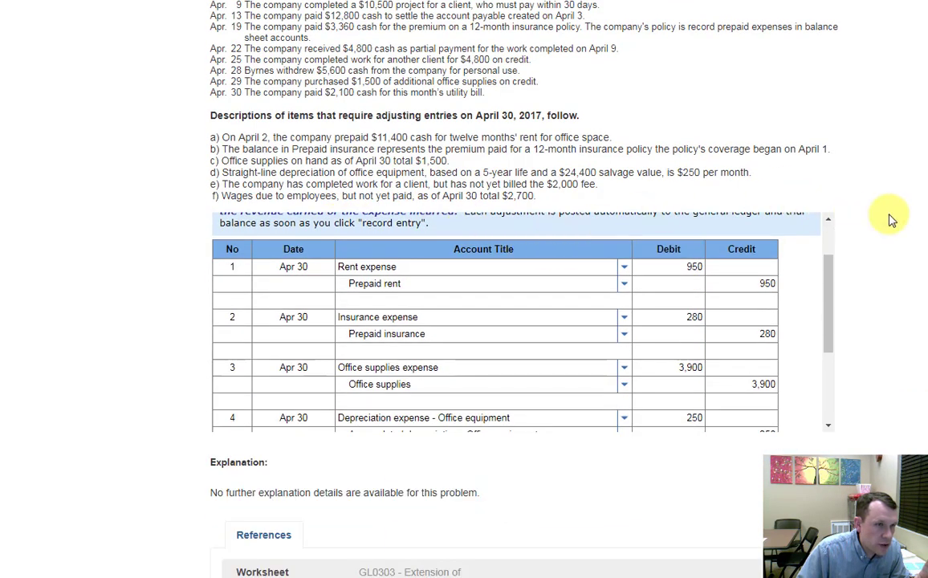
{"action": "scroll", "coordinate": [895, 217], "scroll_direction": "down", "scroll_amount": 1}
{"action": "scroll", "coordinate": [647, 128], "scroll_direction": "down", "scroll_amount": 3}
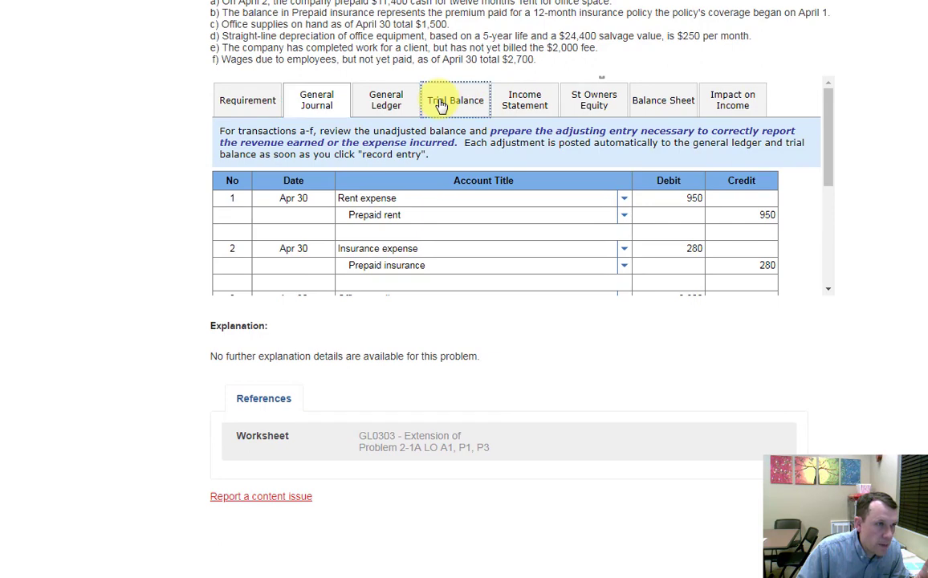
Step: Compare Fashion First's adjusted trial balance with its income statement
{"action": "left_click", "coordinate": [442, 103]}
{"action": "scroll", "coordinate": [566, 301], "scroll_direction": "up", "scroll_amount": 2}
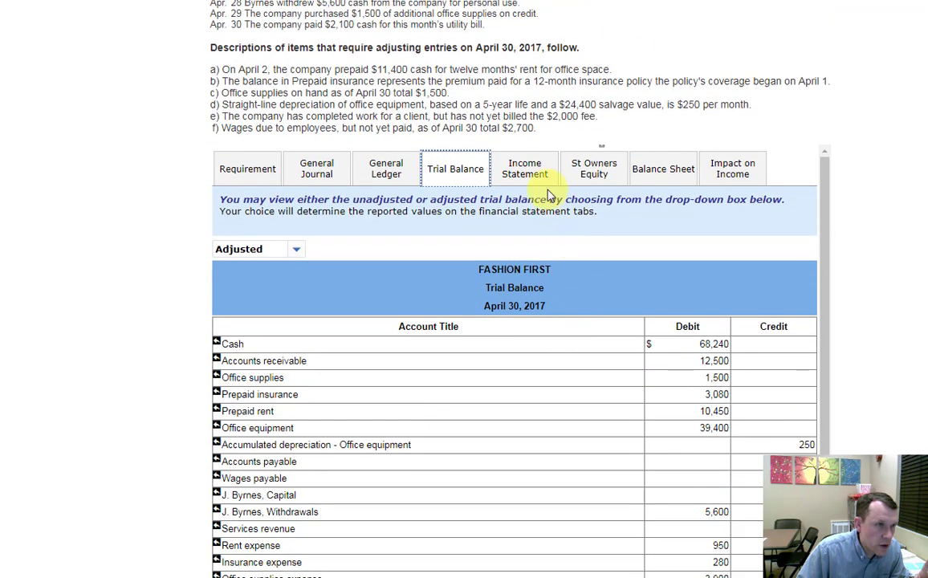
{"action": "left_click", "coordinate": [528, 175]}
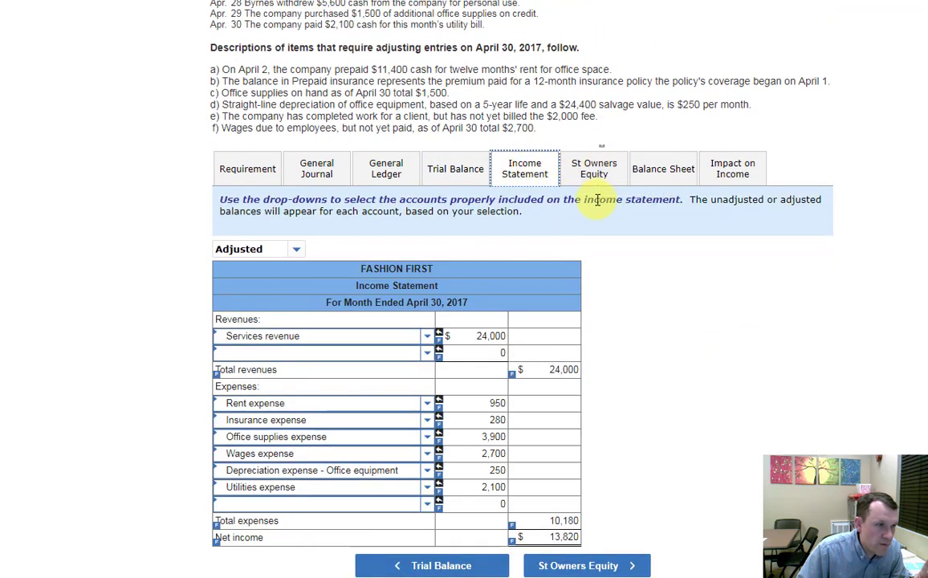
{"action": "left_click", "coordinate": [455, 171]}
{"action": "scroll", "coordinate": [560, 367], "scroll_direction": "down", "scroll_amount": 4}
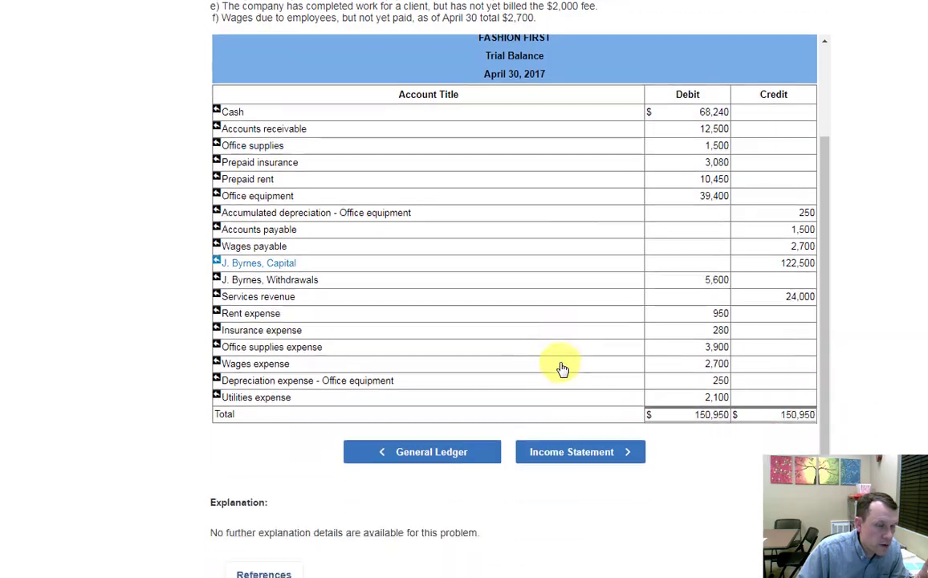
{"action": "scroll", "coordinate": [562, 368], "scroll_direction": "up", "scroll_amount": 4}
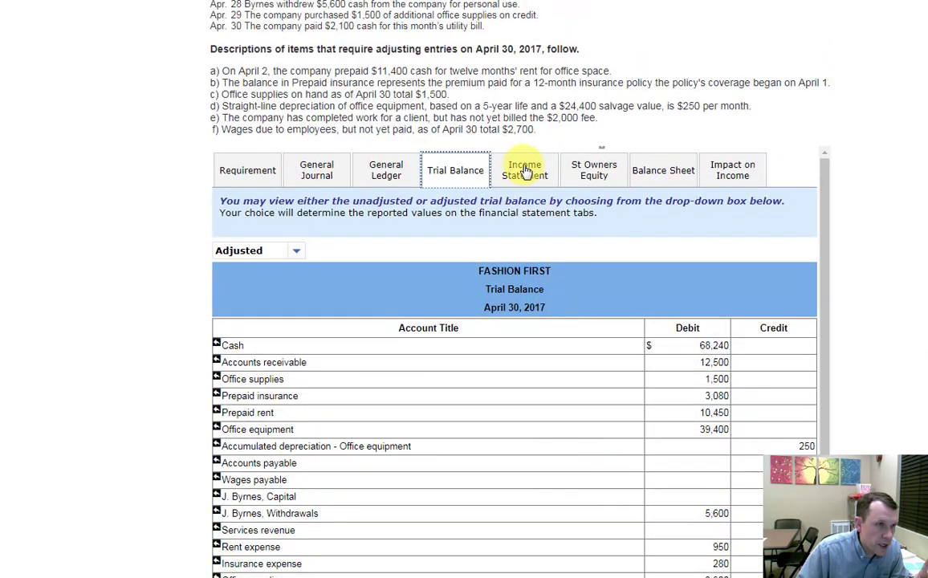
{"action": "left_click", "coordinate": [529, 168]}
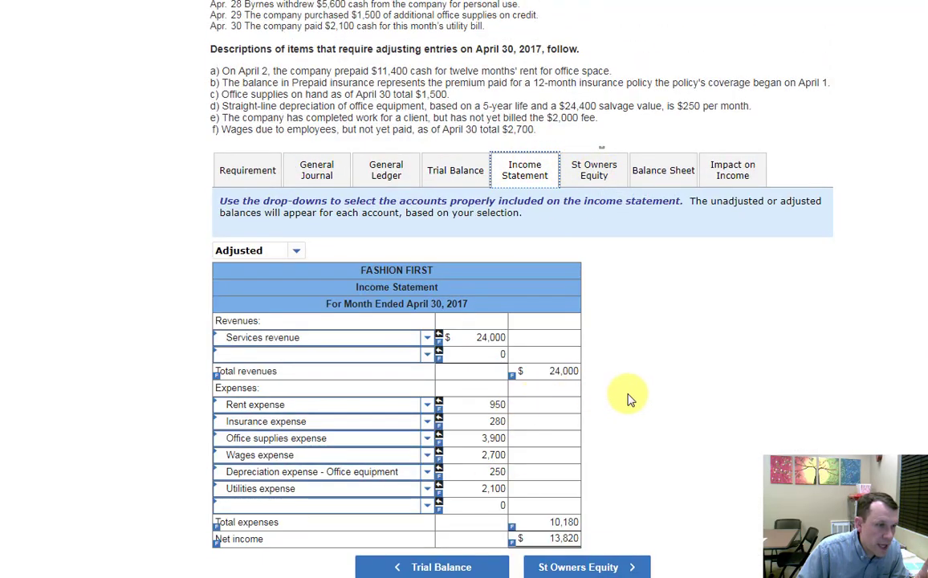
{"action": "scroll", "coordinate": [630, 397], "scroll_direction": "down", "scroll_amount": 2}
{"action": "scroll", "coordinate": [630, 396], "scroll_direction": "up", "scroll_amount": 2}
Step: View the owner's equity statement and balance sheet, then the adjustments' impact-on-income table
{"action": "left_click", "coordinate": [600, 177]}
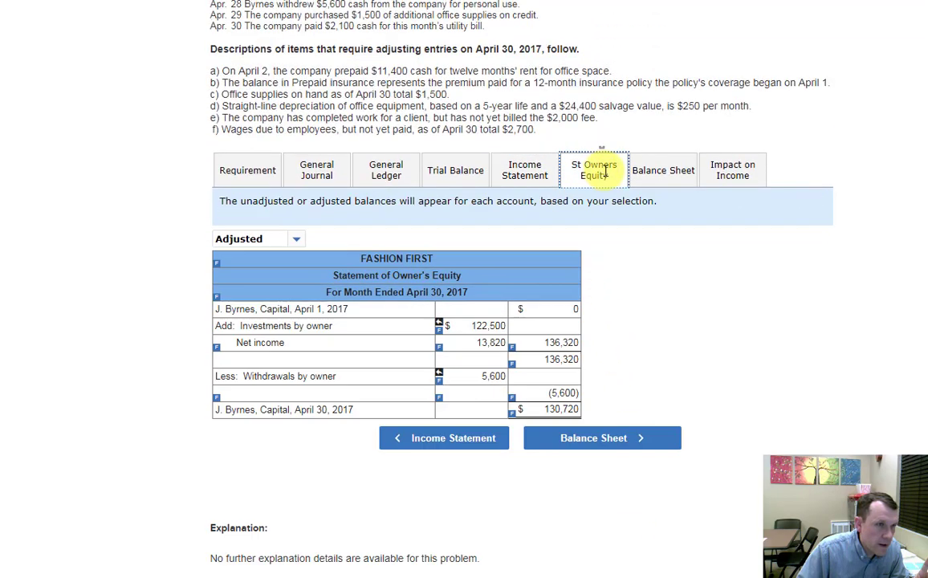
{"action": "left_click", "coordinate": [667, 173]}
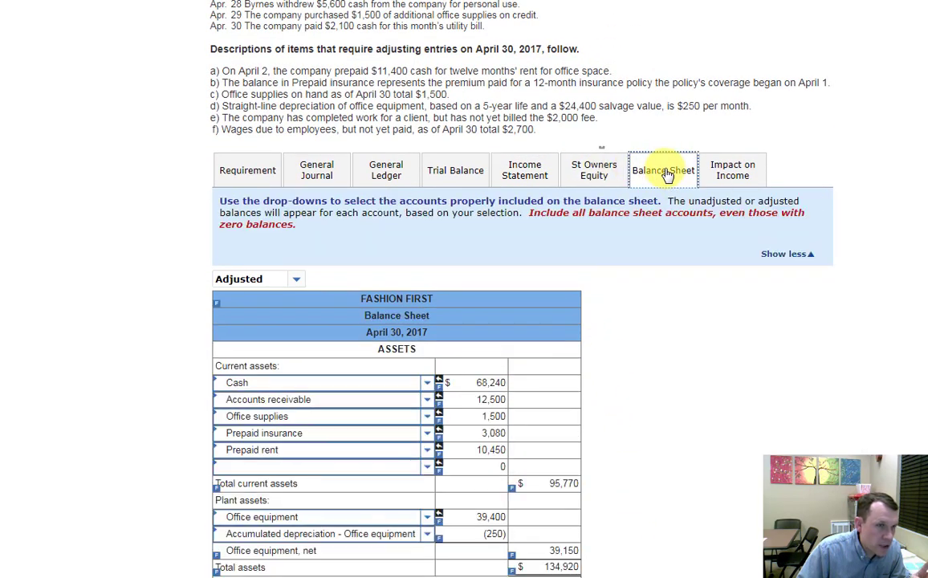
{"action": "scroll", "coordinate": [714, 321], "scroll_direction": "up", "scroll_amount": 1}
{"action": "left_click", "coordinate": [740, 240]}
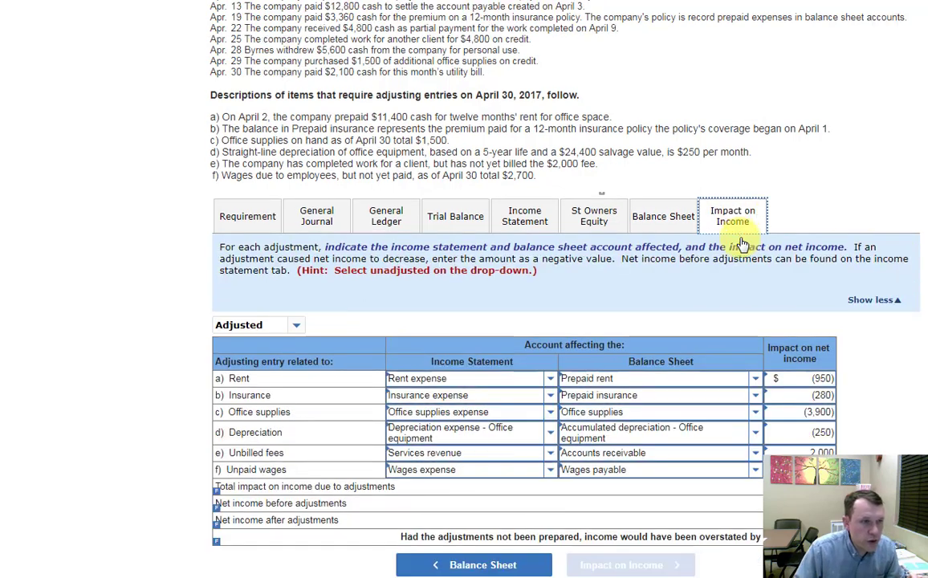
Step: Highlight the affected accounts: Rent expense, Services revenue, Prepaid rent, Office supplies, Accounts receivable, Wages payable
{"action": "scroll", "coordinate": [886, 366], "scroll_direction": "down", "scroll_amount": 3}
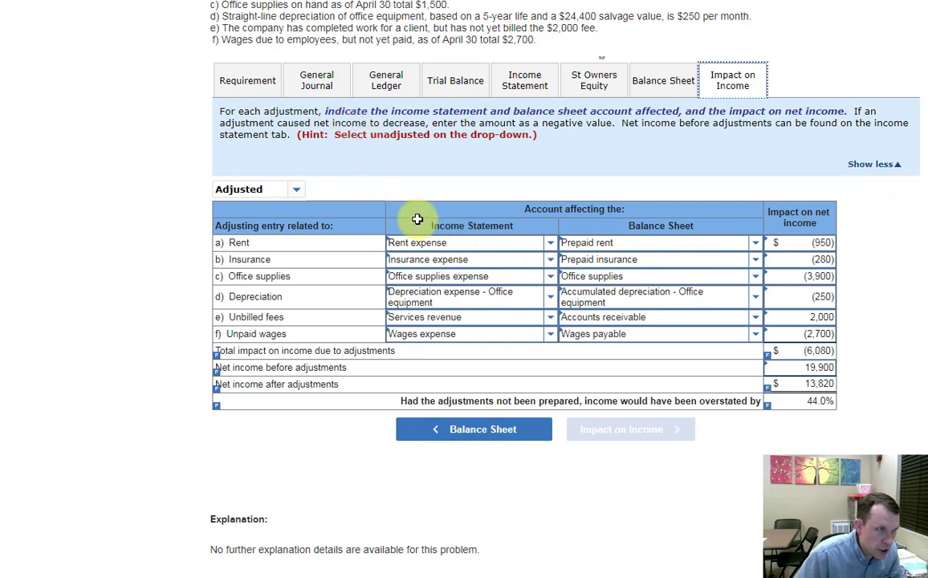
{"action": "left_click_drag", "start_coordinate": [452, 246], "coordinate": [403, 245]}
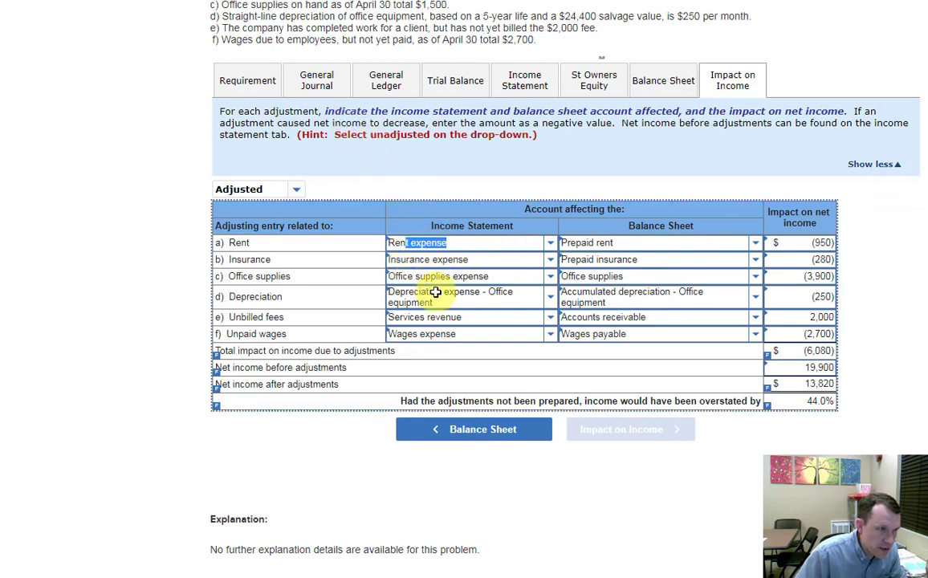
{"action": "left_click_drag", "start_coordinate": [463, 317], "coordinate": [418, 320]}
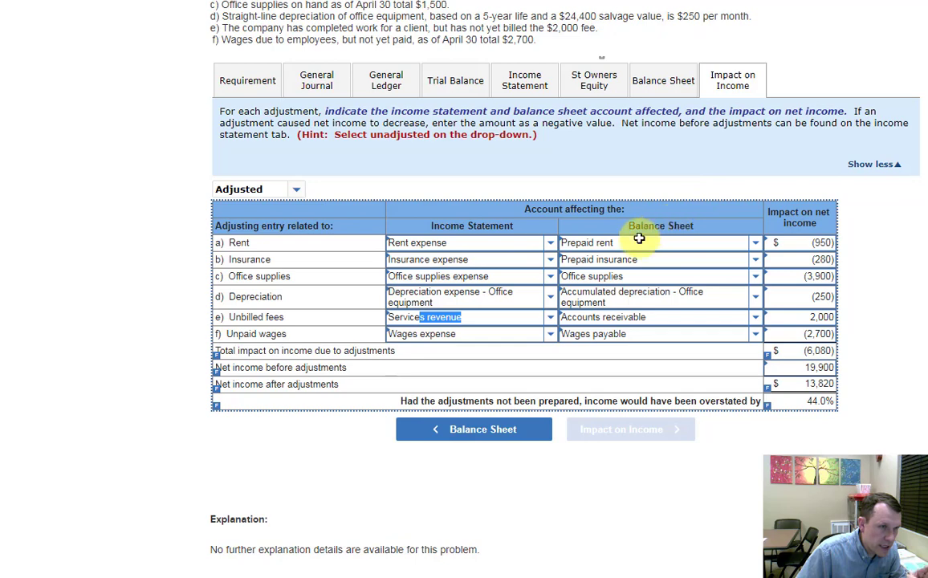
{"action": "left_click_drag", "start_coordinate": [638, 246], "coordinate": [562, 252]}
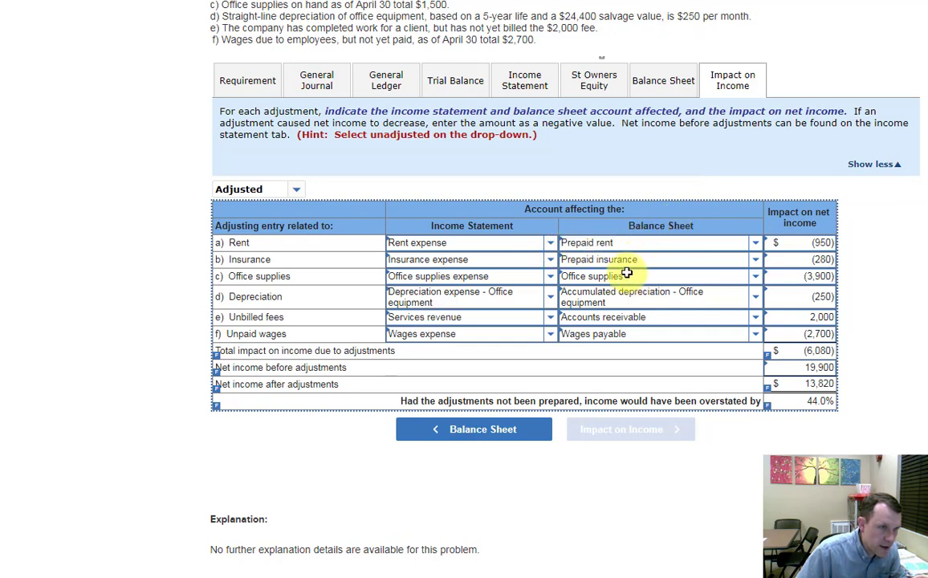
{"action": "left_click_drag", "start_coordinate": [638, 278], "coordinate": [563, 275]}
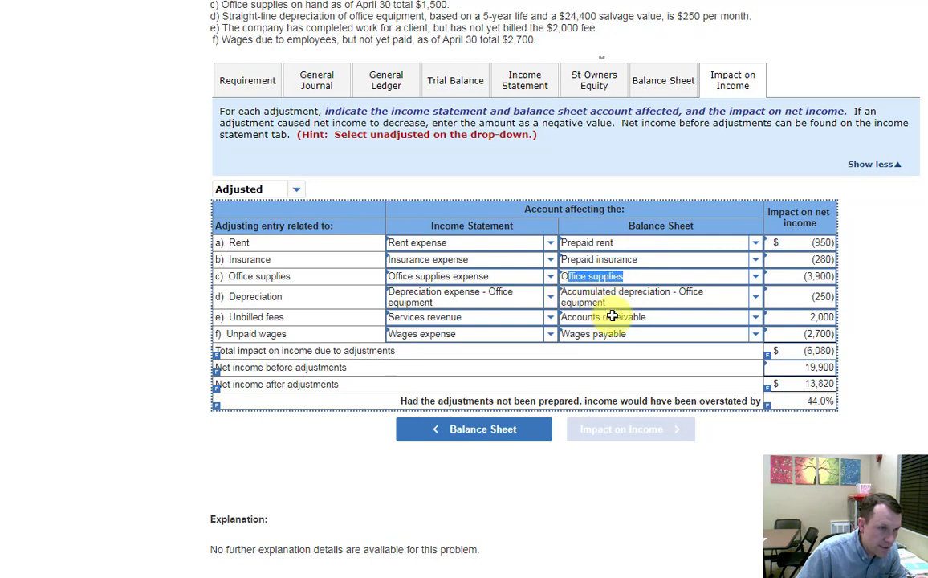
{"action": "left_click_drag", "start_coordinate": [656, 319], "coordinate": [570, 328]}
{"action": "left_click", "coordinate": [610, 341]}
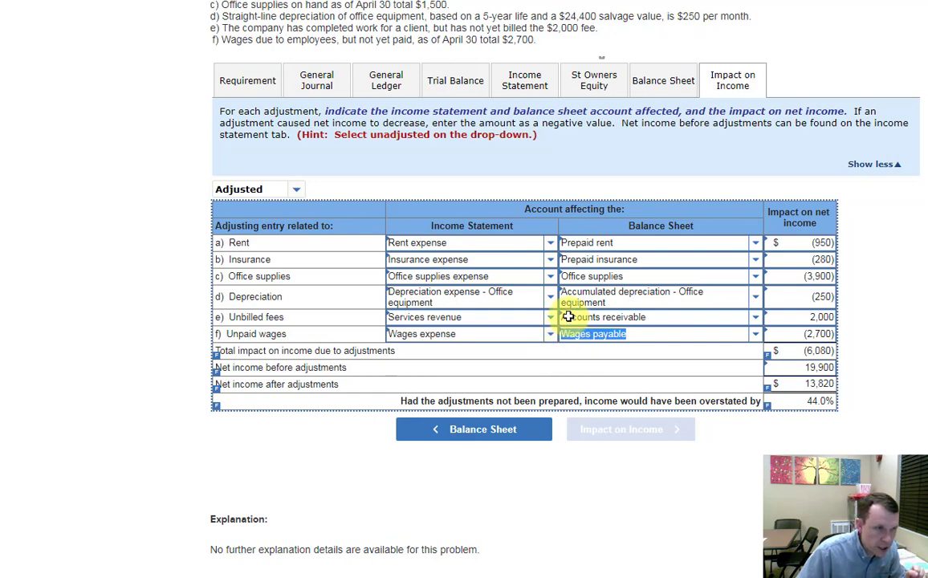
Step: Highlight the (950) rent impact and (6,080) total, then return to the 13,820 net income statement
{"action": "left_click", "coordinate": [827, 243]}
{"action": "triple_click", "coordinate": [828, 242]}
{"action": "left_click", "coordinate": [831, 243]}
{"action": "double_click", "coordinate": [836, 244]}
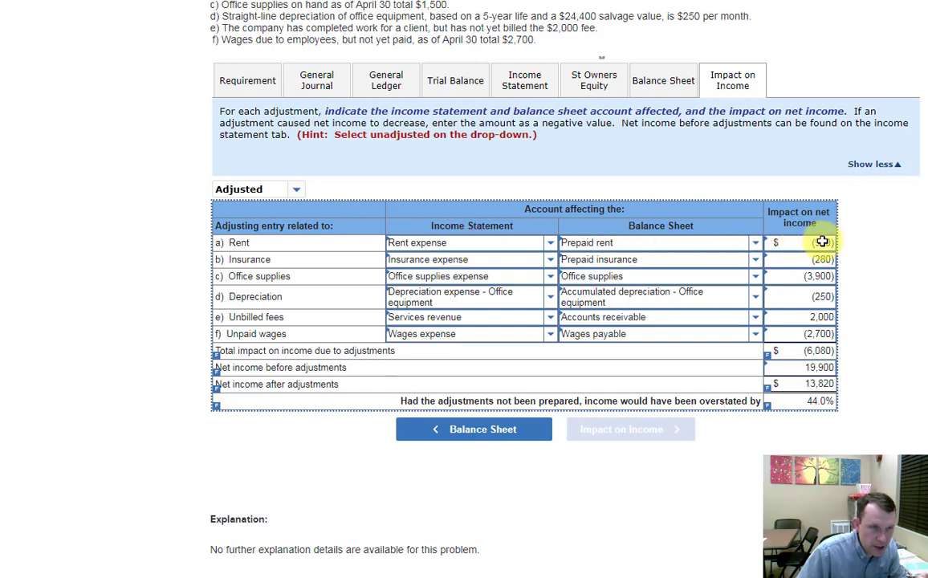
{"action": "left_click_drag", "start_coordinate": [806, 242], "coordinate": [834, 310]}
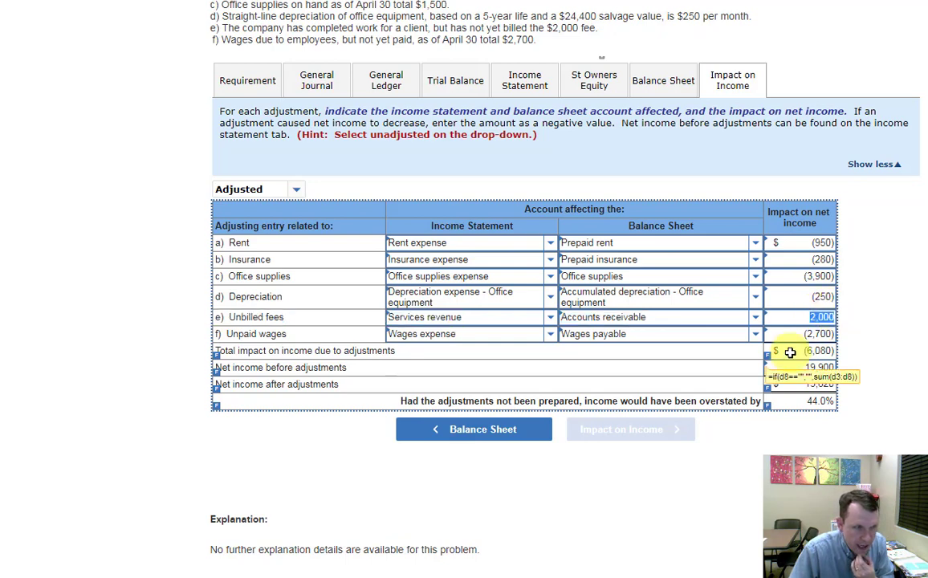
{"action": "left_click_drag", "start_coordinate": [788, 352], "coordinate": [835, 352]}
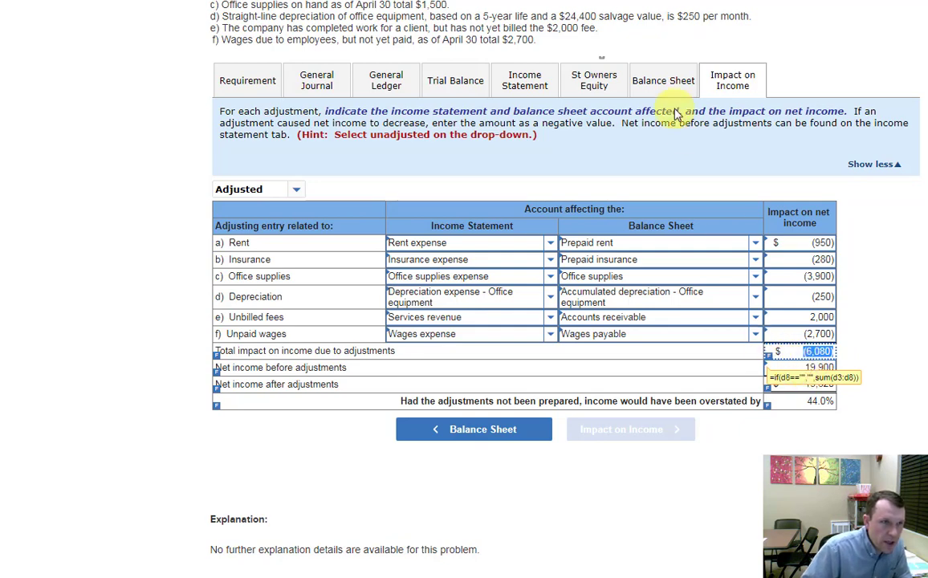
{"action": "left_click", "coordinate": [770, 341]}
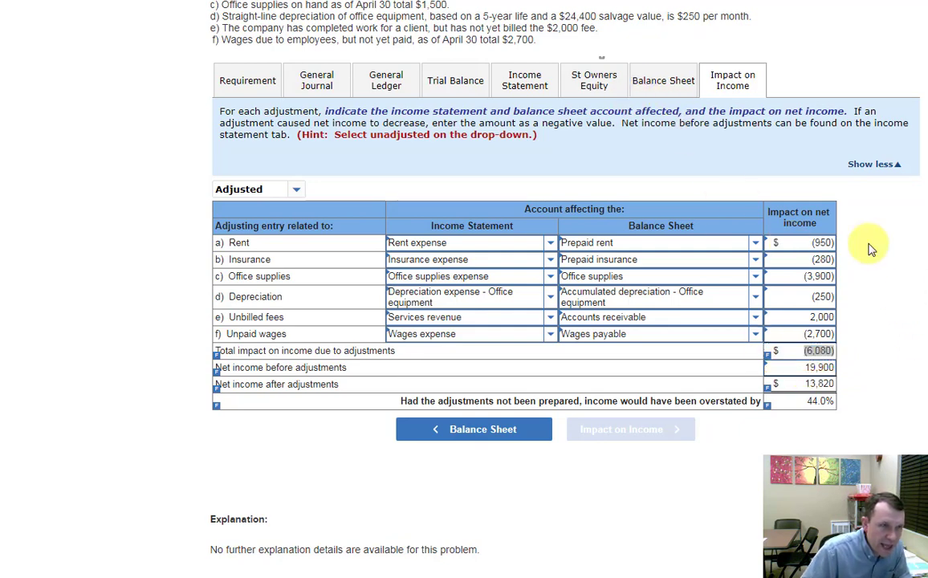
{"action": "left_click", "coordinate": [528, 83]}
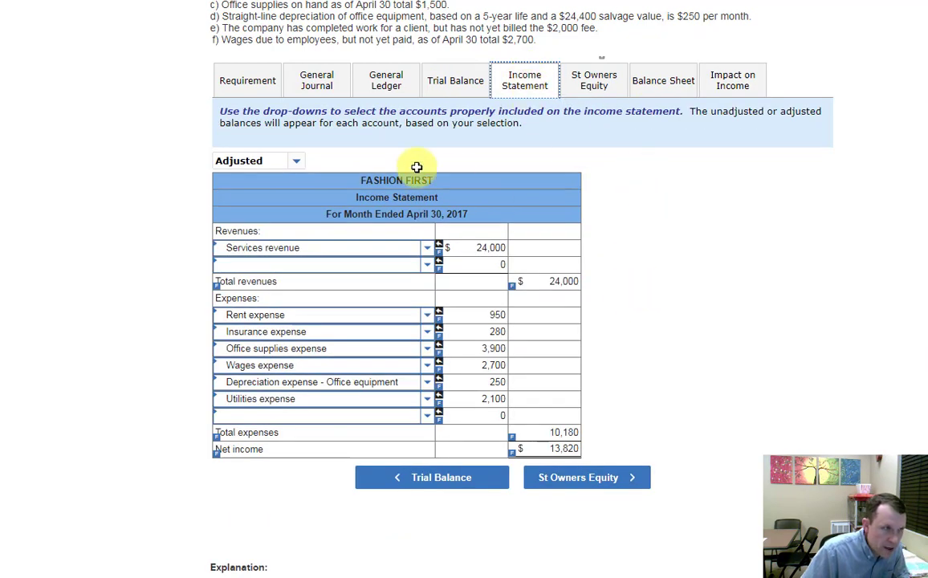
{"action": "left_click", "coordinate": [296, 162]}
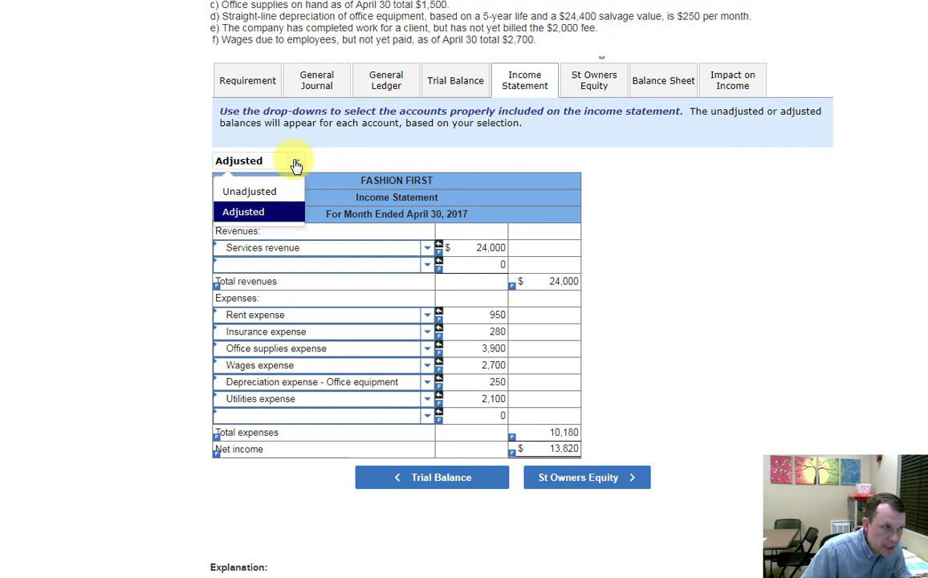
{"action": "left_click", "coordinate": [253, 193]}
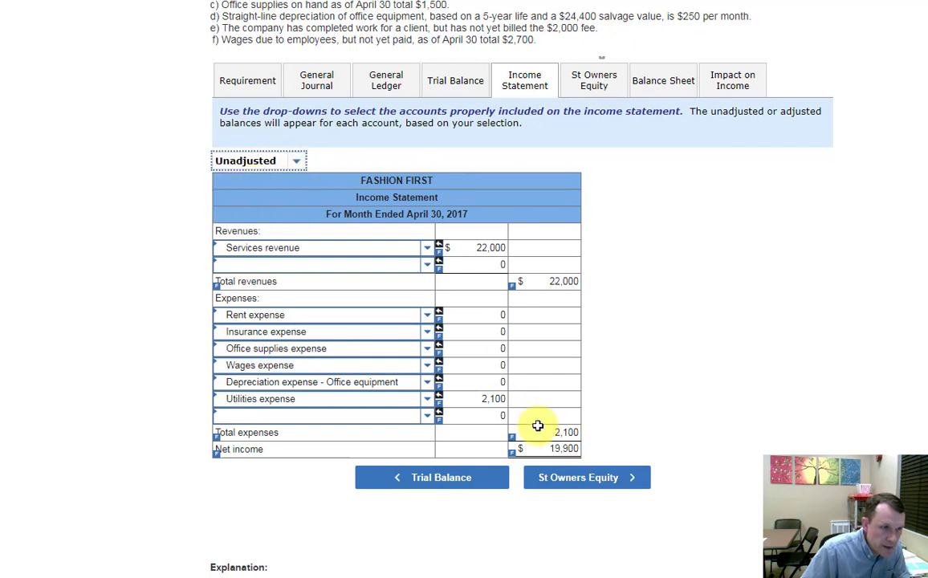
{"action": "left_click", "coordinate": [565, 450]}
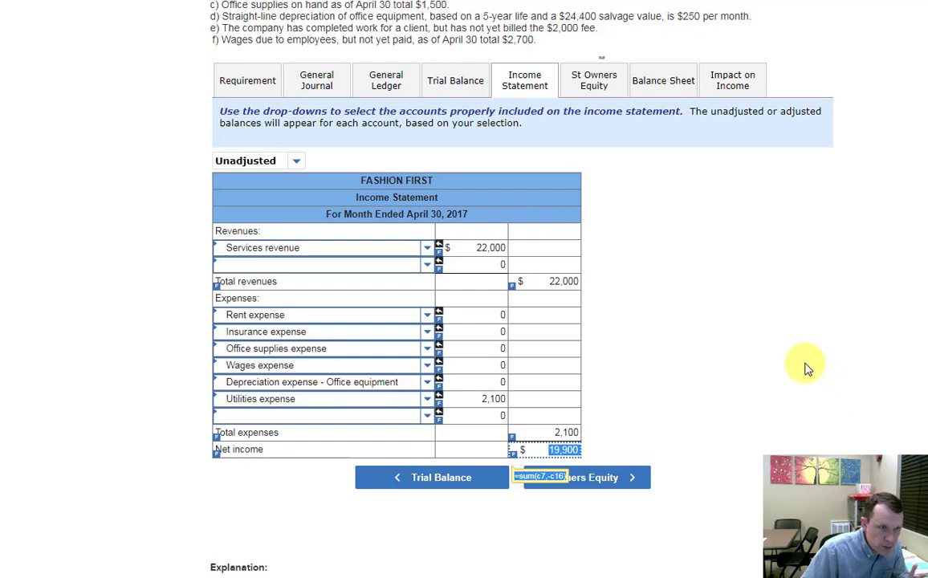
{"action": "left_click", "coordinate": [728, 84]}
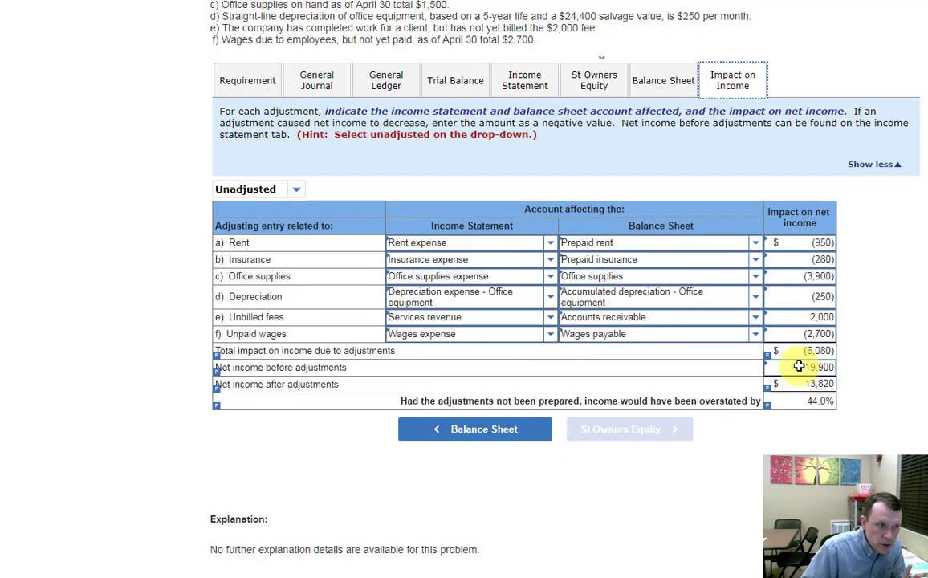
{"action": "left_click_drag", "start_coordinate": [797, 367], "coordinate": [844, 377]}
{"action": "left_click", "coordinate": [824, 368]}
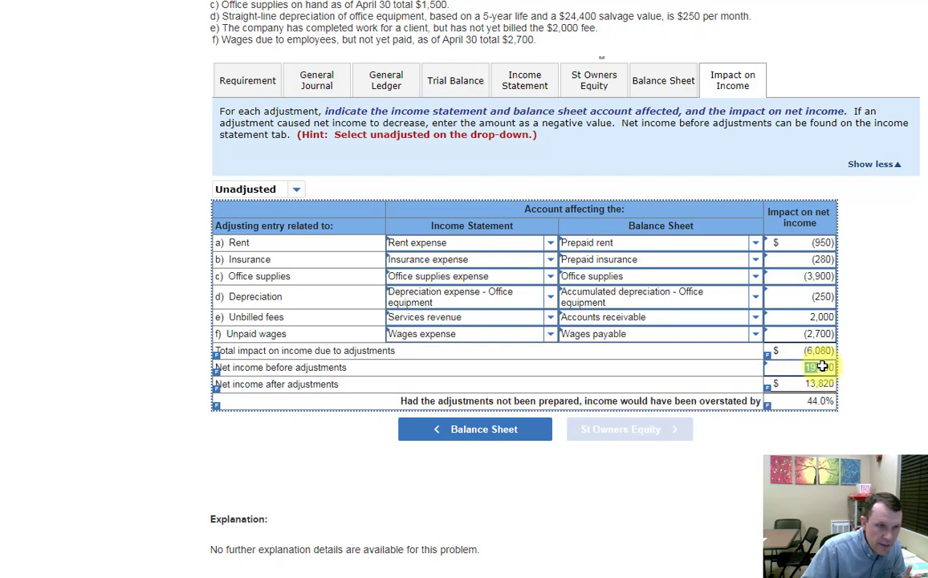
{"action": "left_click_drag", "start_coordinate": [795, 386], "coordinate": [822, 401]}
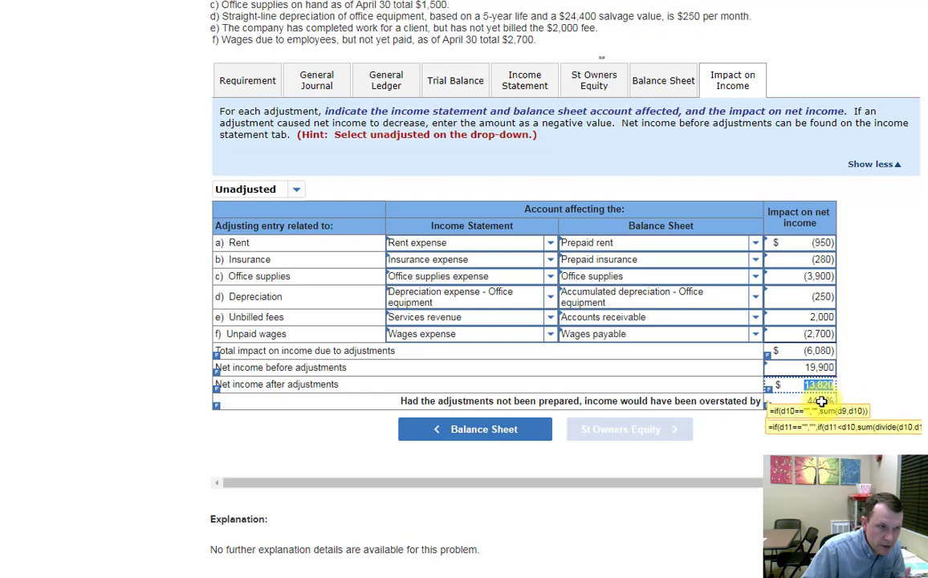
{"action": "left_click", "coordinate": [524, 83]}
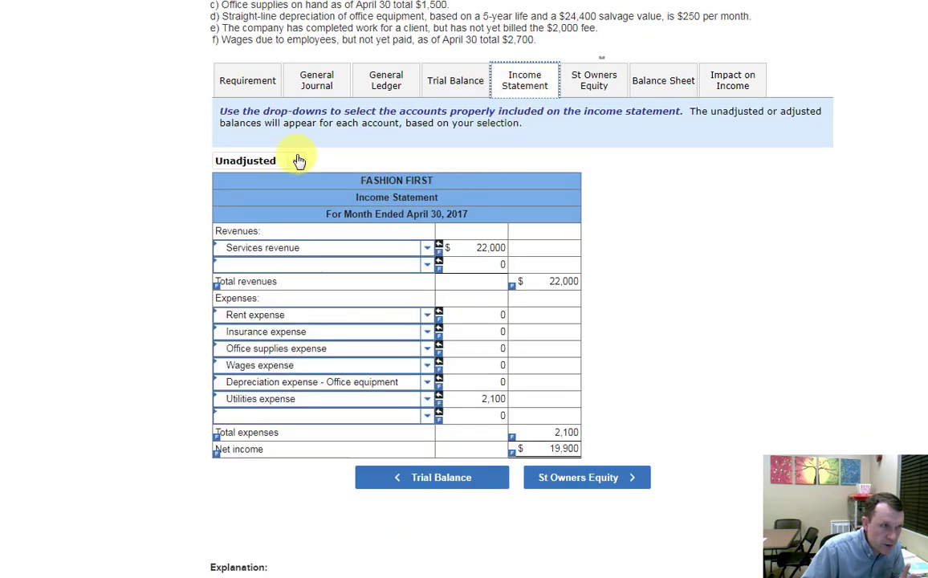
{"action": "left_click", "coordinate": [298, 162]}
{"action": "left_click", "coordinate": [247, 209]}
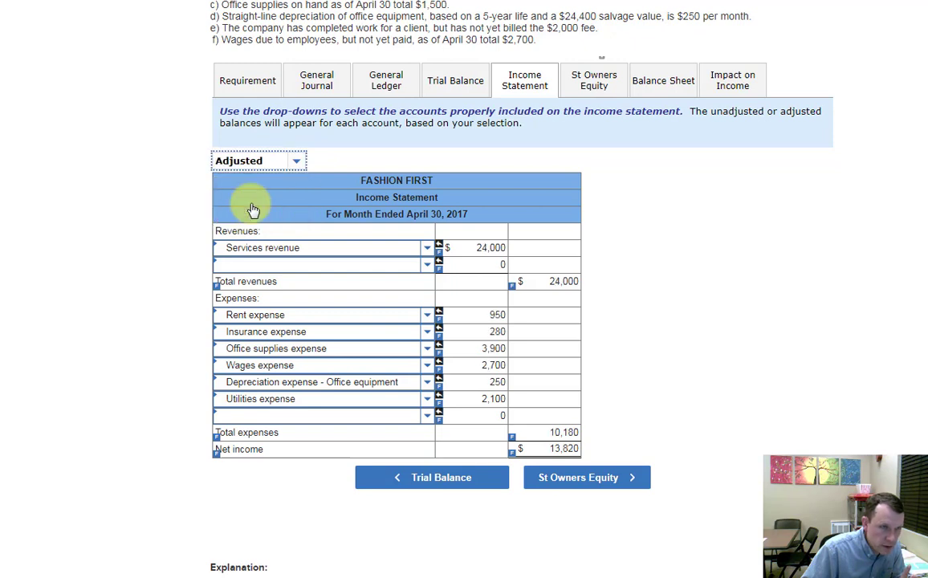